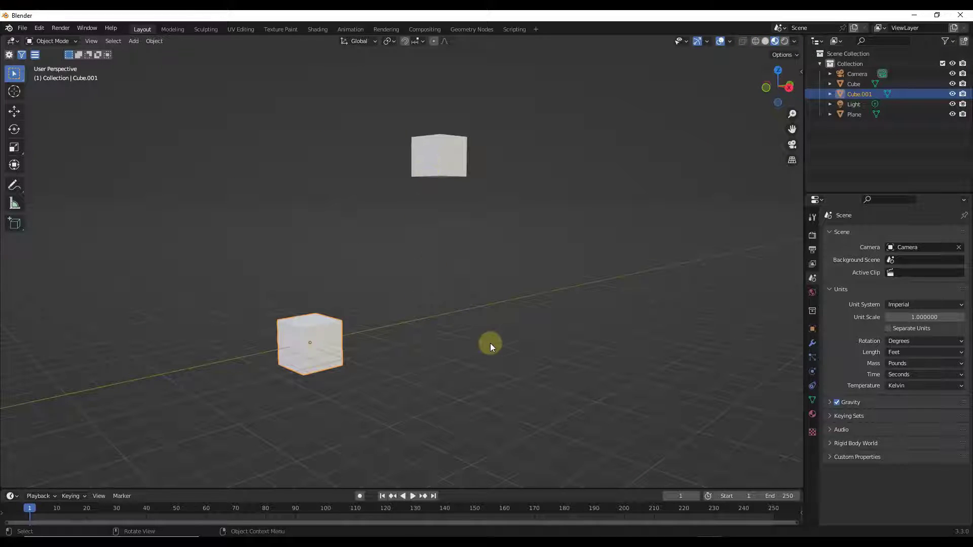
Select the lower cube, Cube.001, after briefly picking the upper cube
left_click(433, 334)
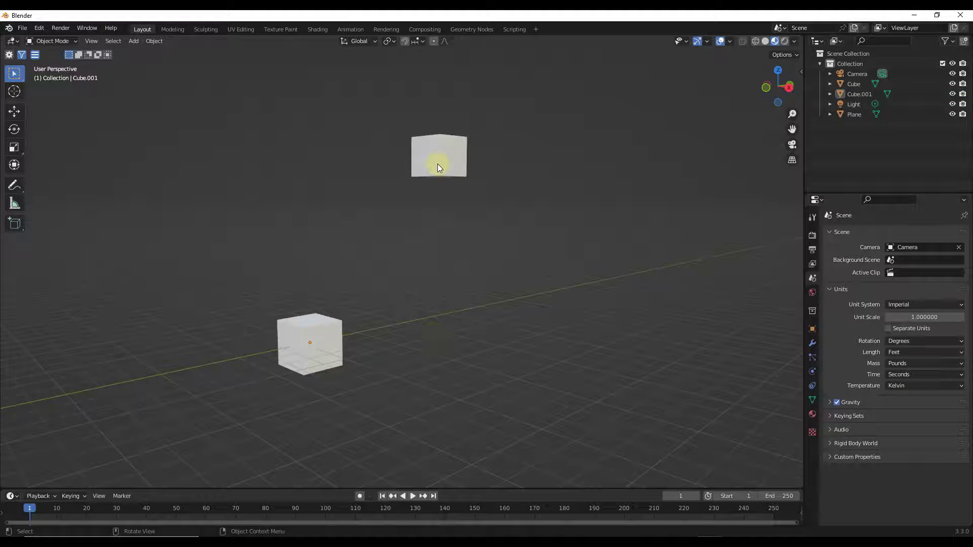
left_click(323, 346)
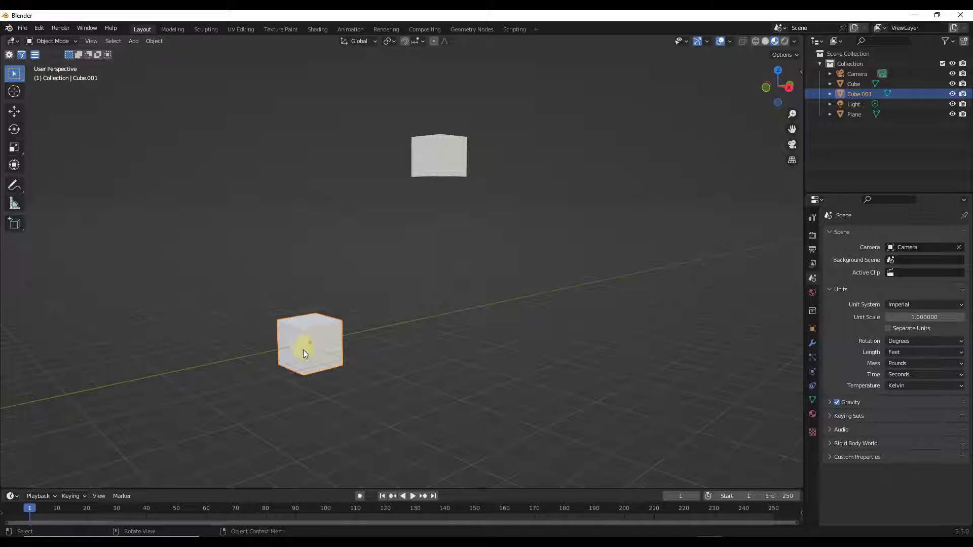
left_click(448, 167)
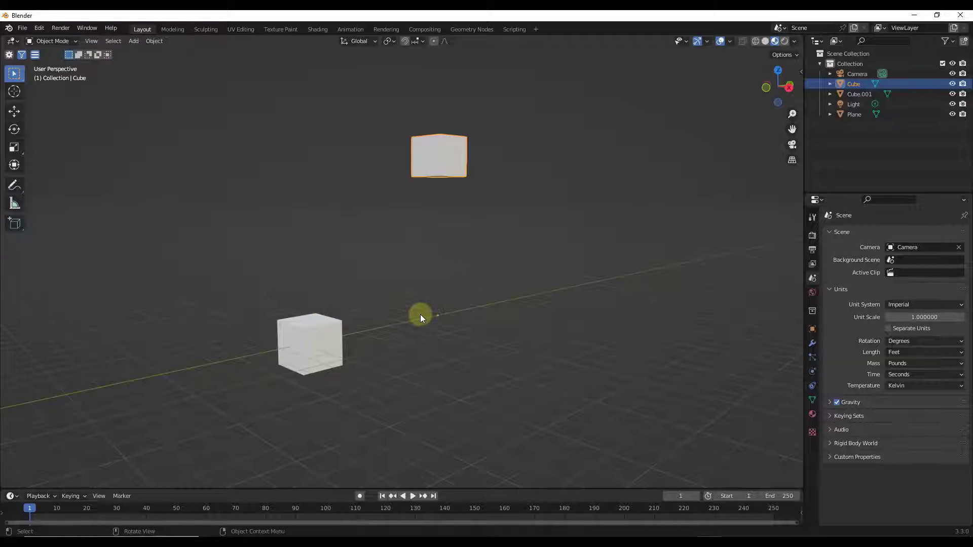
middle_click_drag(421, 317, 412, 319)
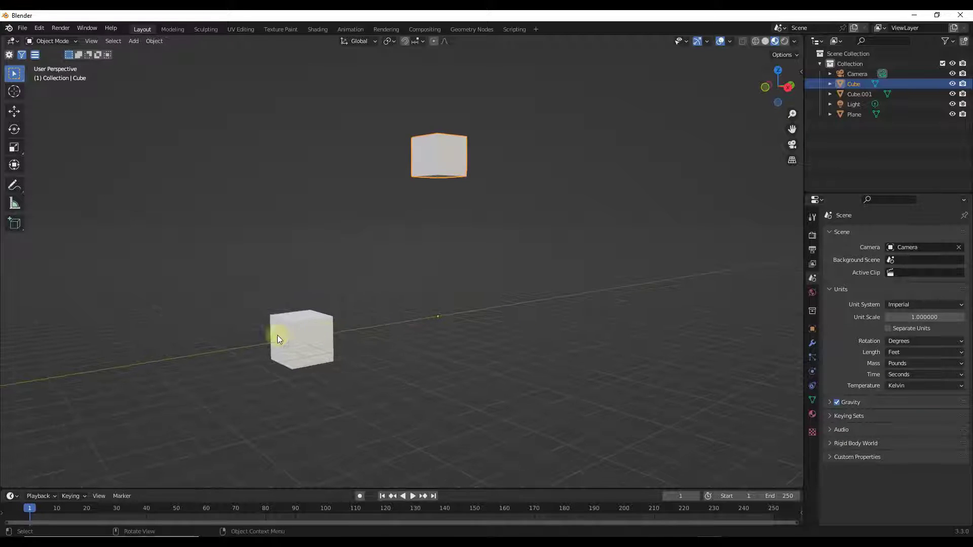
left_click(299, 346)
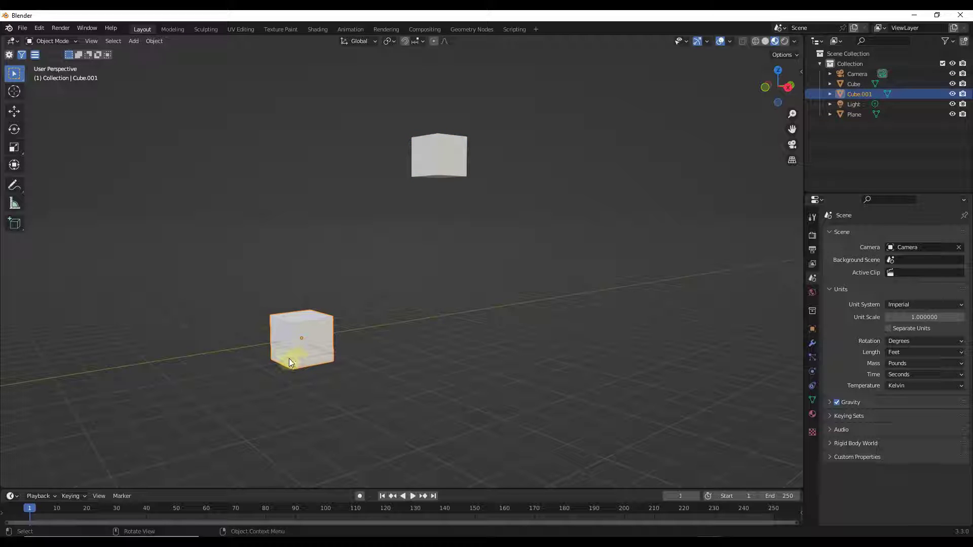
middle_click_drag(389, 289, 391, 292)
middle_click_drag(284, 353, 312, 336)
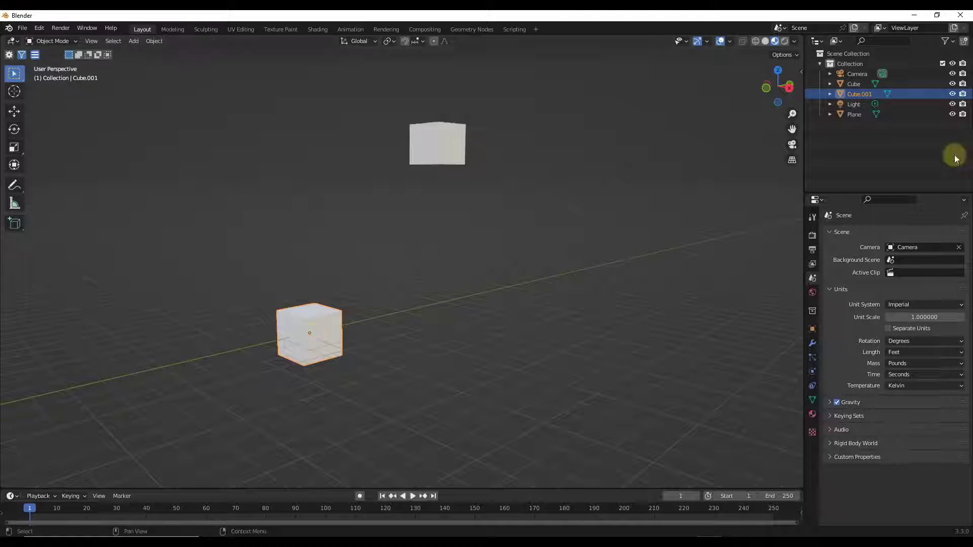
scroll(320, 335, "up", 4)
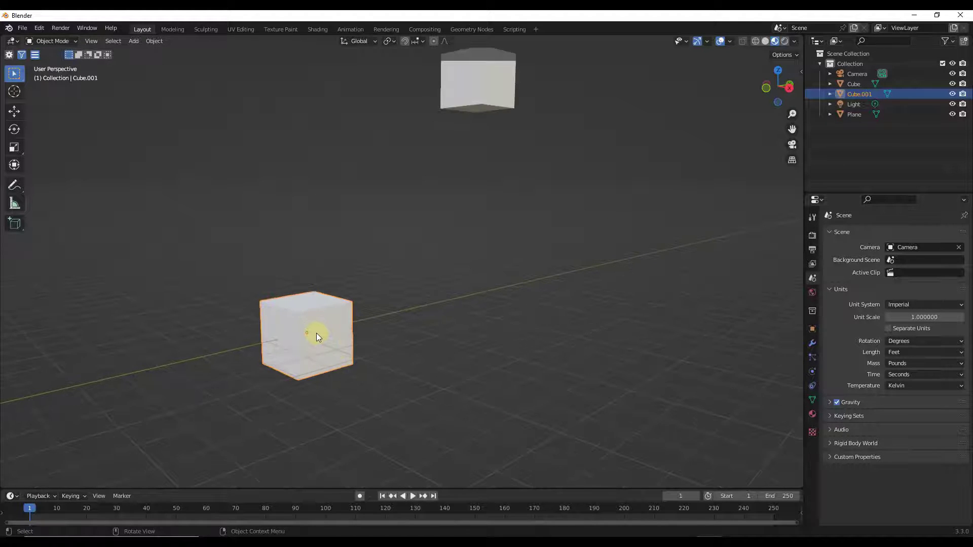
Preview an X-axis rotation and a scale on the lower cube, cancelling both
key("r")
key("x")
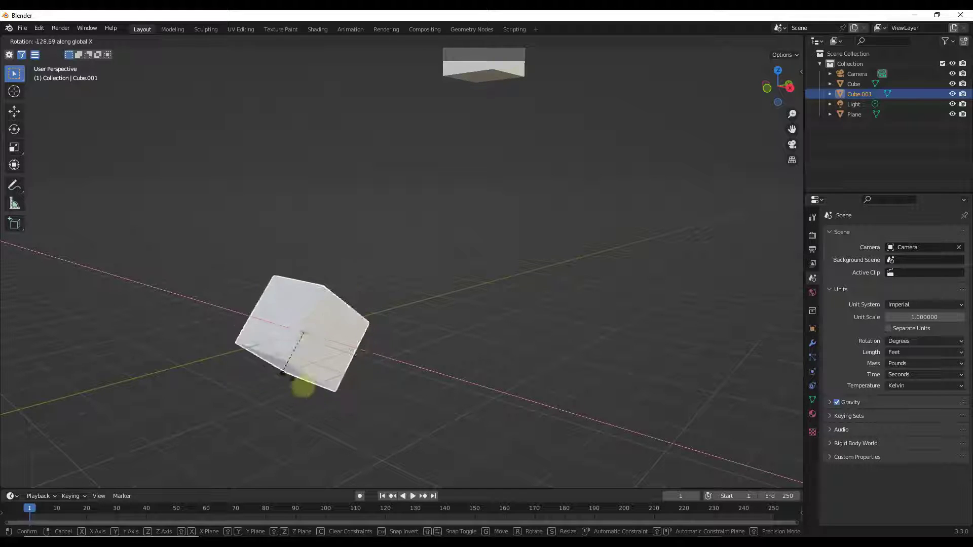
right_click(338, 292)
key("s")
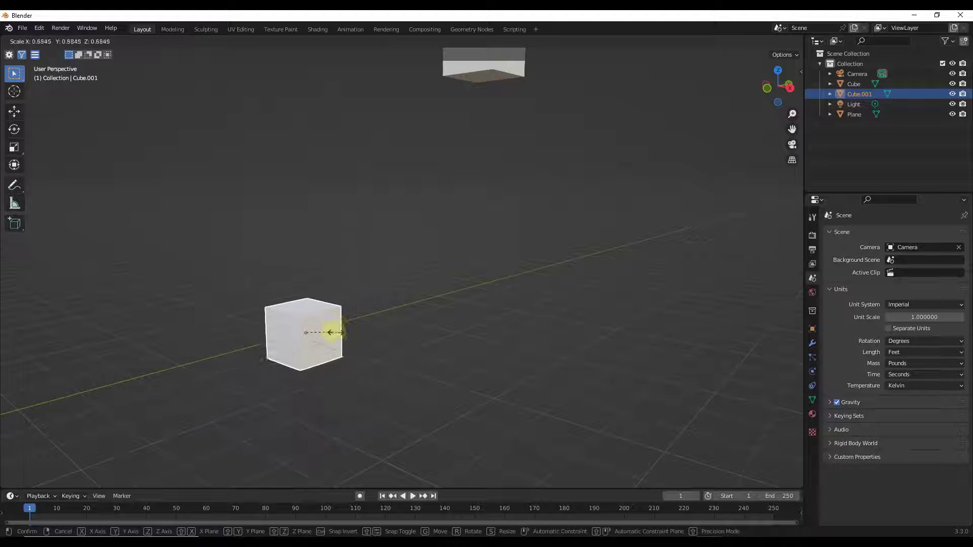
right_click(383, 332)
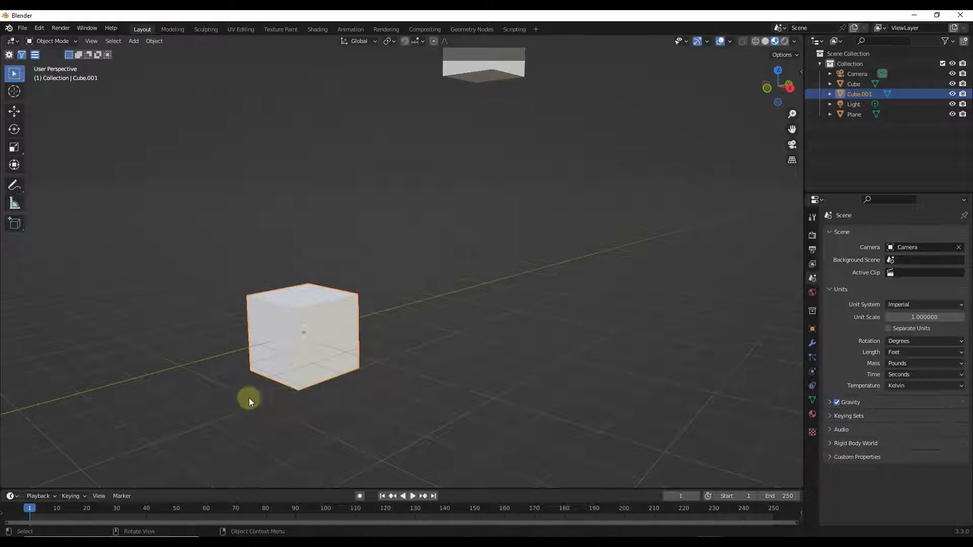
Rotate the upper cube about X and scale it slightly smaller toward its origin
middle_click_drag(248, 397, 381, 269)
left_click(439, 128)
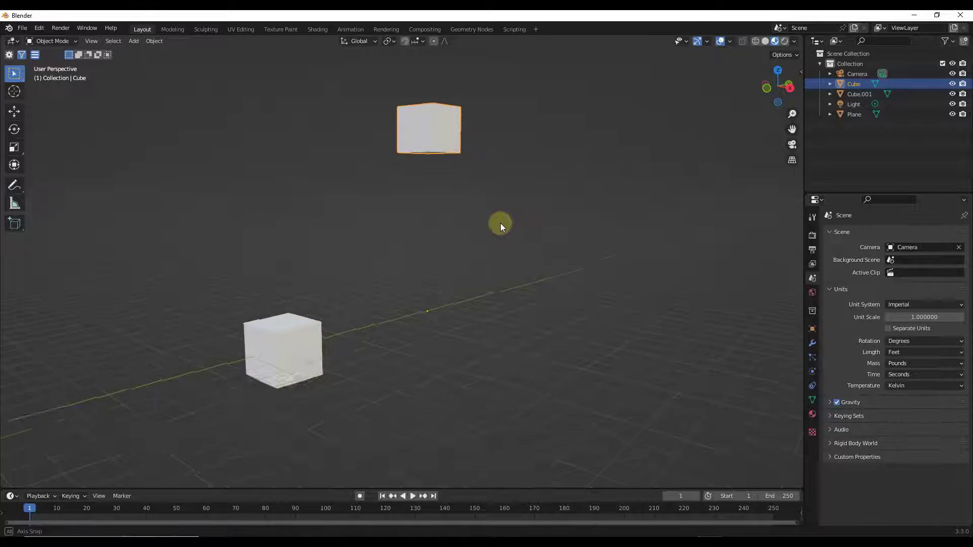
middle_click_drag(500, 223, 476, 215)
key("r")
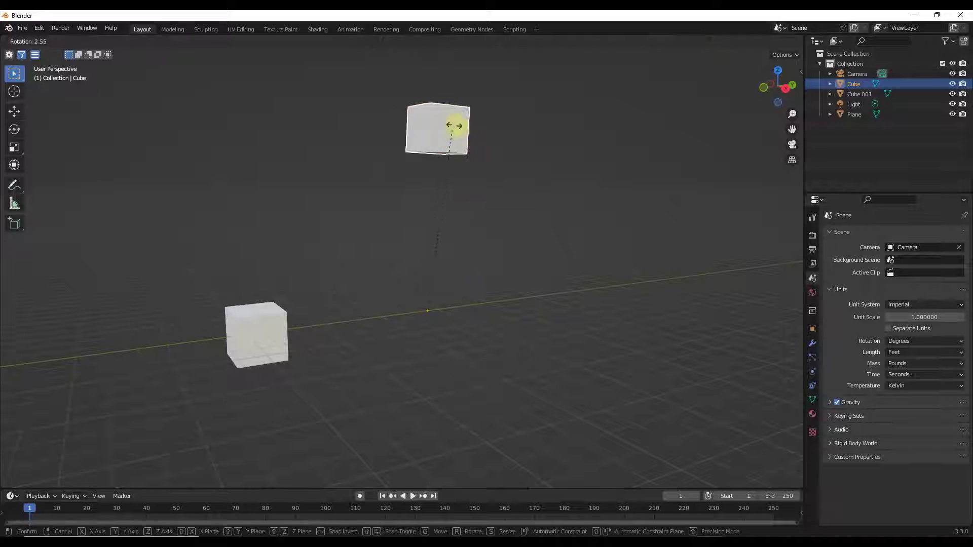
key("x")
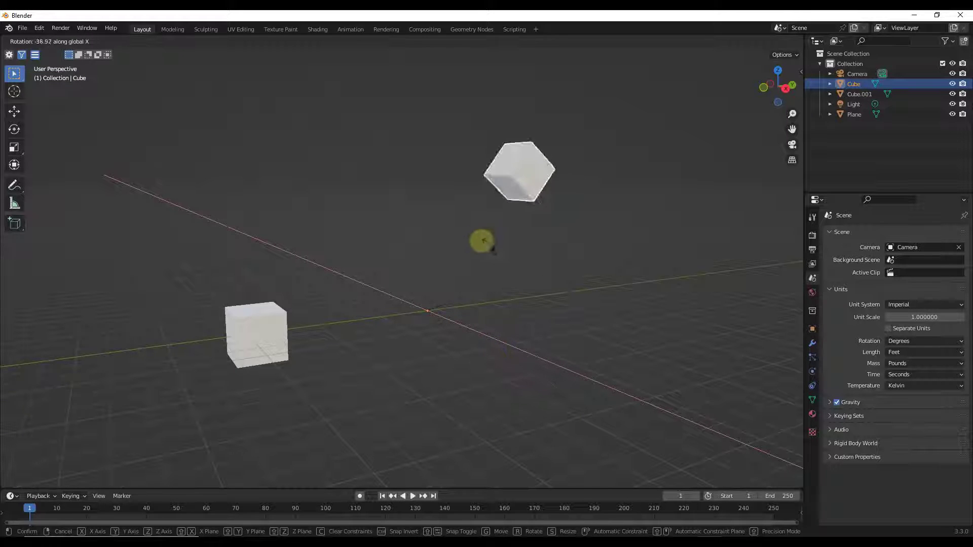
left_click(440, 227)
key("s")
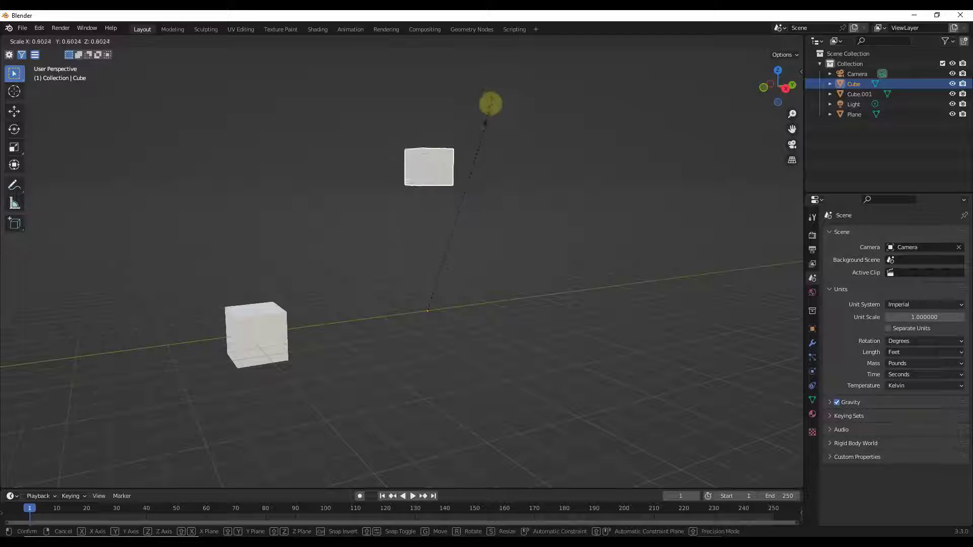
left_click(497, 97)
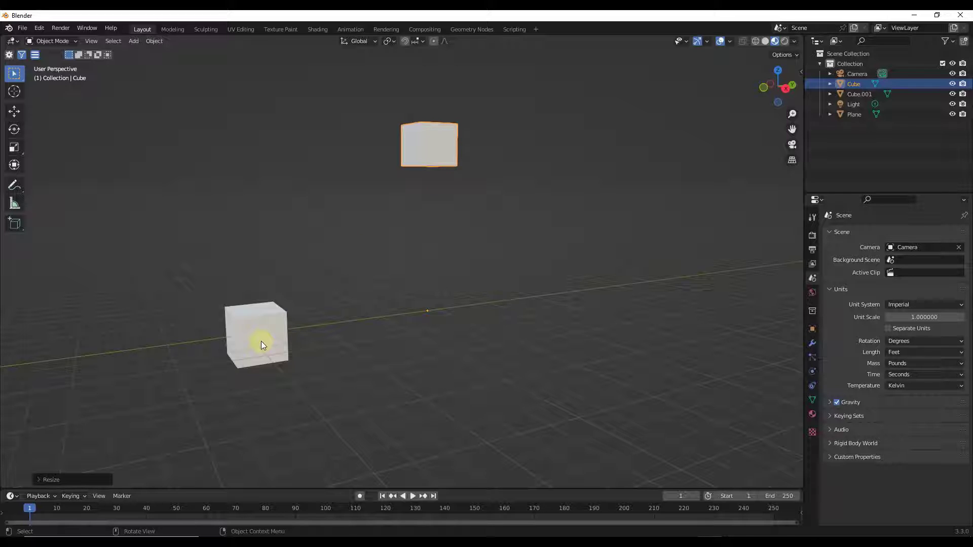
Switch to top view and move the lower cube to a new position
middle_click_drag(260, 342, 266, 324)
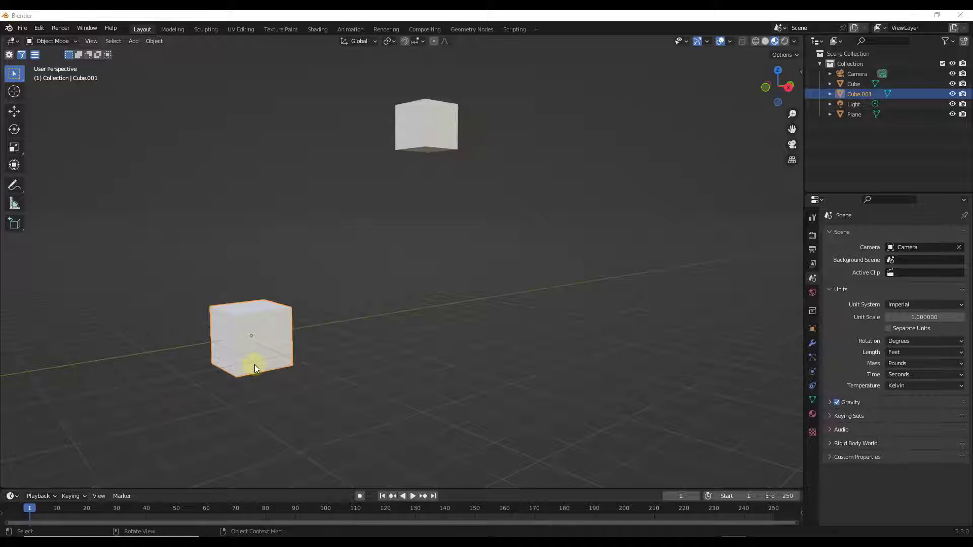
middle_click_drag(259, 355, 237, 340)
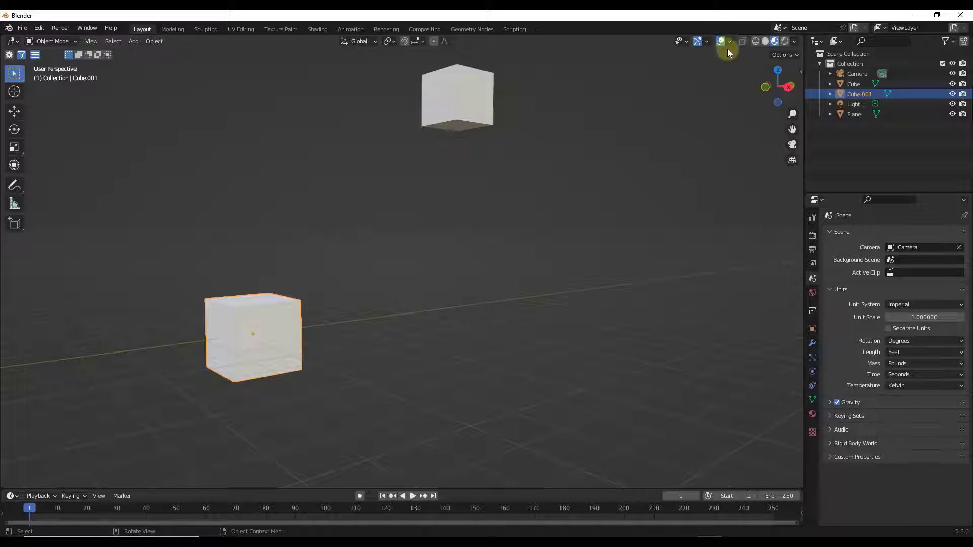
left_click(778, 70)
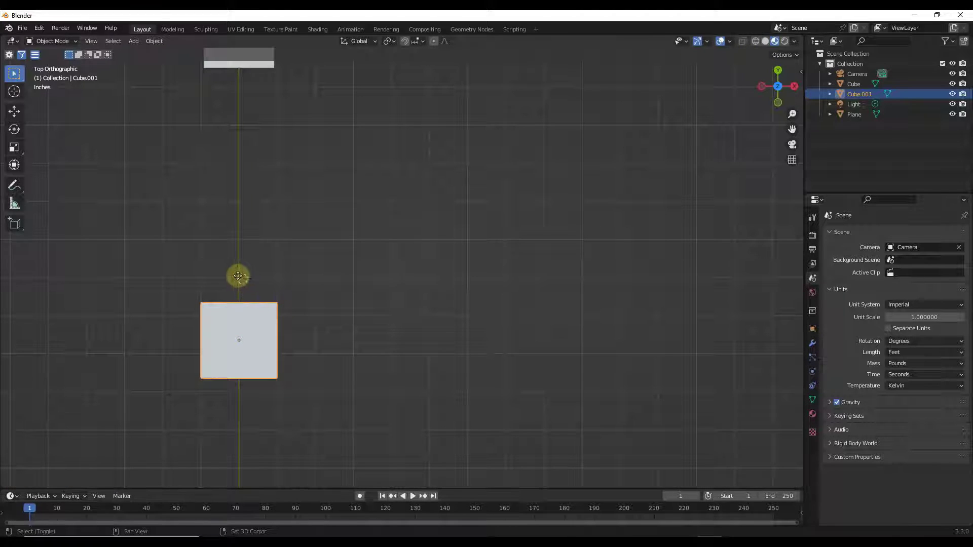
key("g")
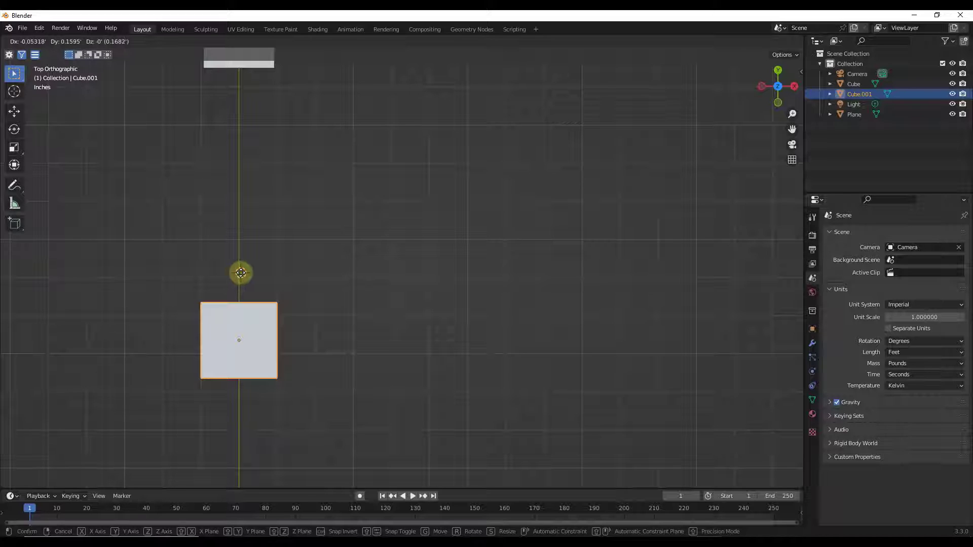
left_click(241, 275)
Set Cube.001's origin to the 3D cursor, then undo the change
left_click(154, 40)
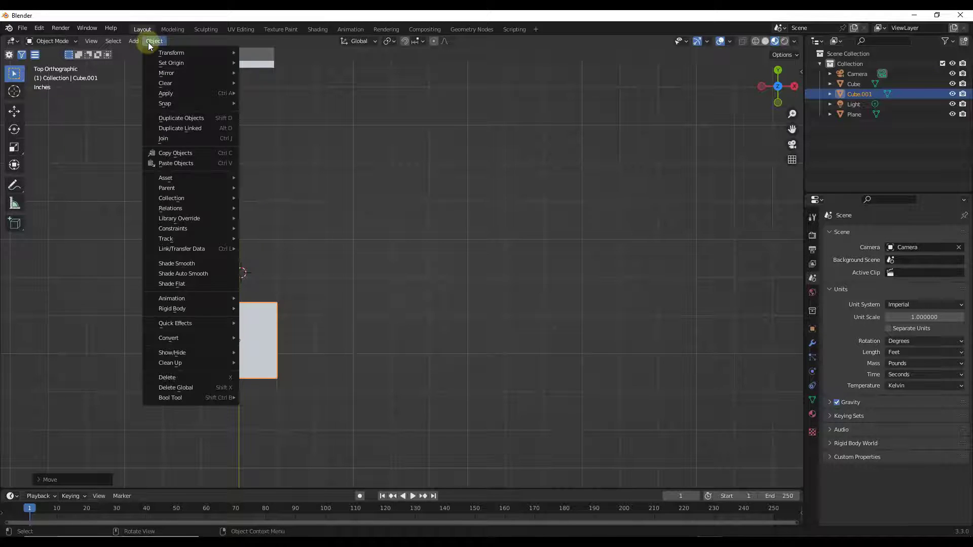
mouse_move(173, 62)
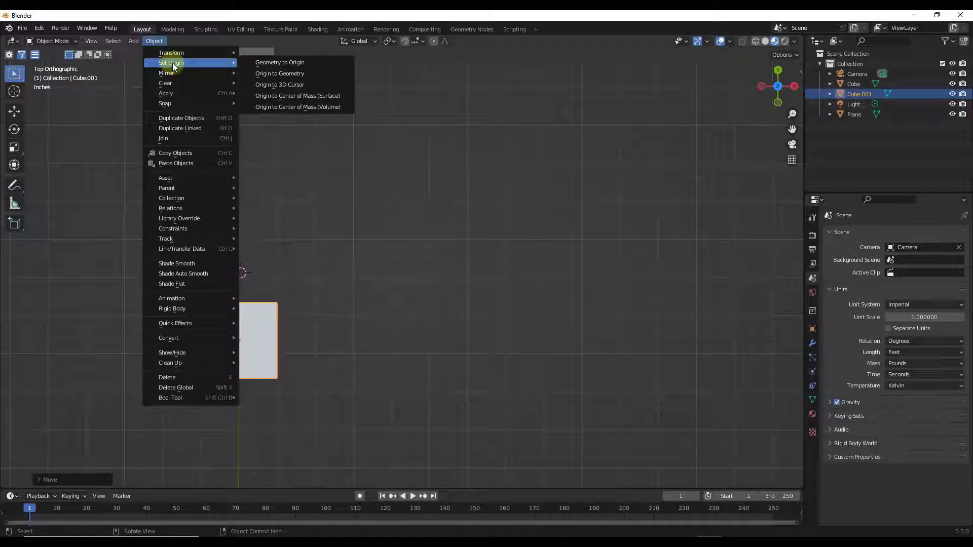
left_click(273, 83)
middle_click_drag(376, 404, 336, 323)
key("ctrl+z")
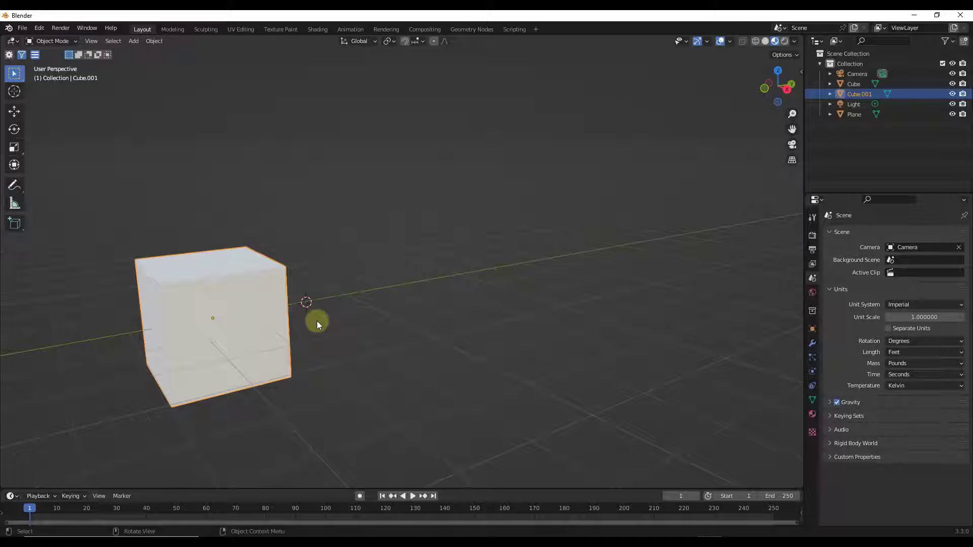
In Edit Mode, raise the lower cube's mesh along the Z axis
middle_click_drag(321, 317, 220, 378)
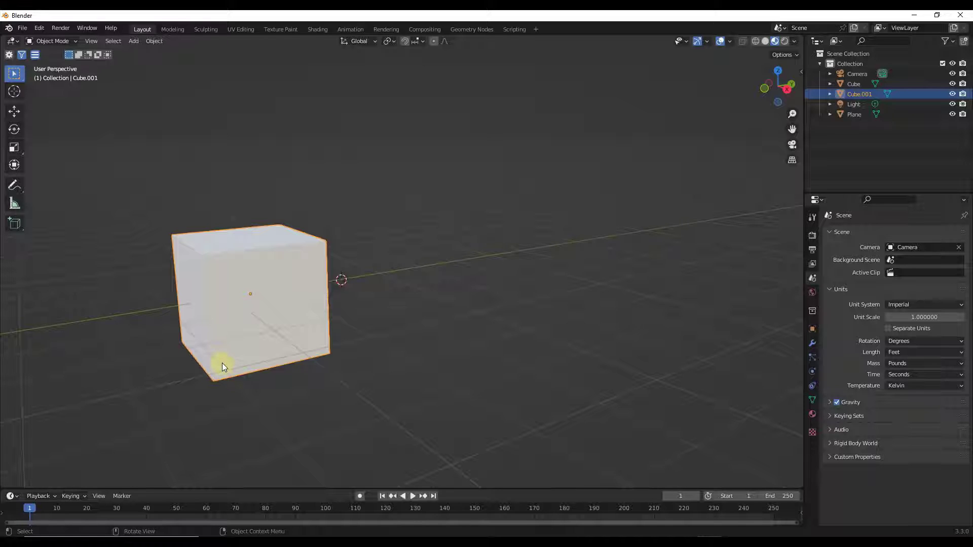
key("Tab")
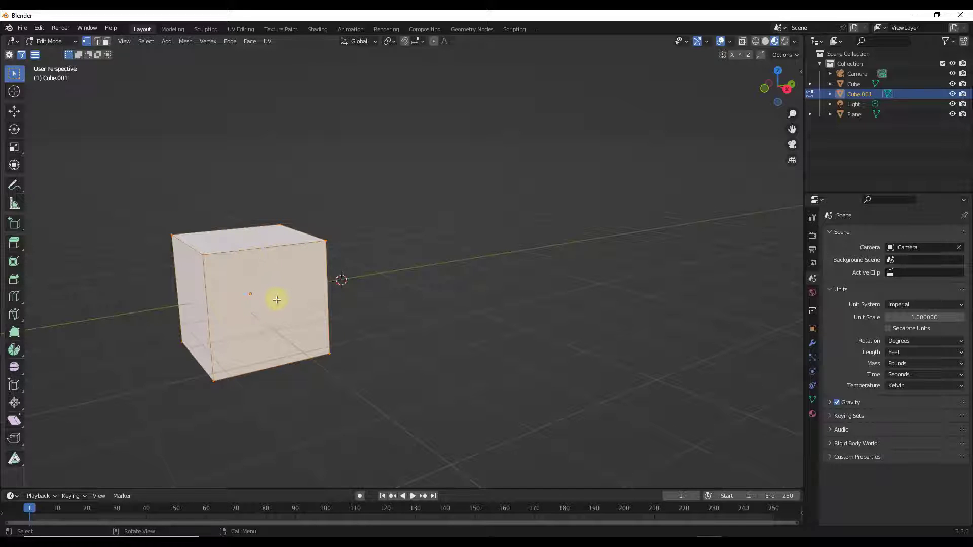
key("g")
key("z")
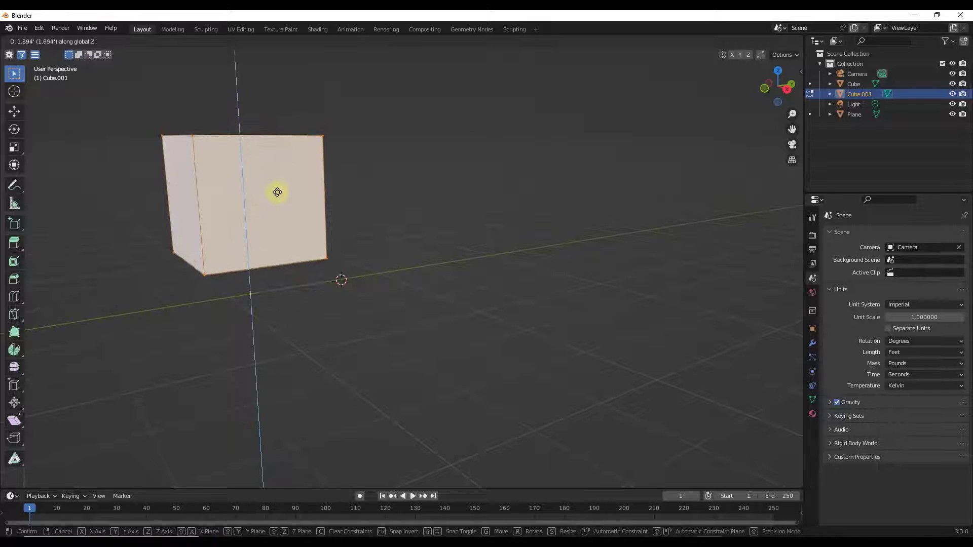
left_click(279, 195)
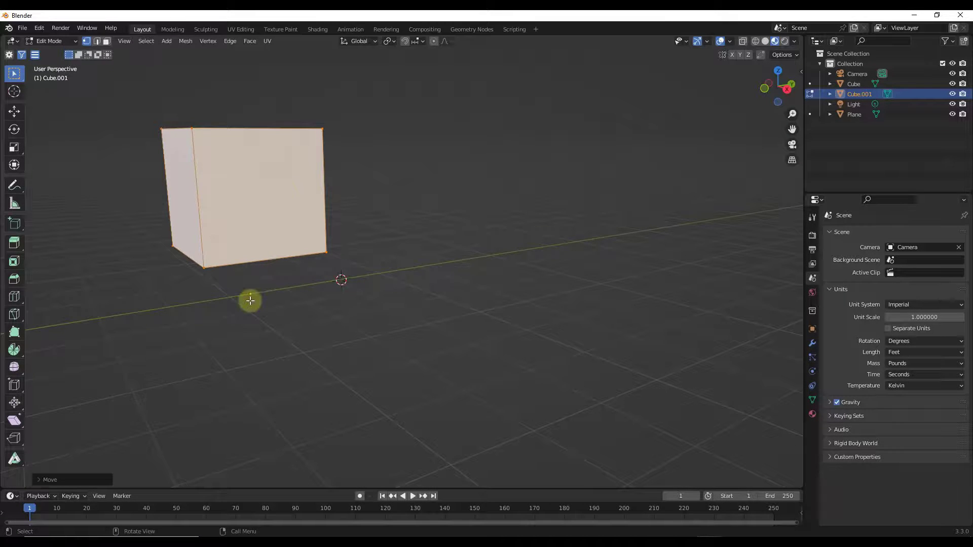
Slide the mesh along Y, return to Object Mode and begin scaling toward the origin
mouse_move(252, 291)
middle_mouse_down()
mouse_move(285, 292)
mouse_move(257, 287)
middle_mouse_up()
key("g")
key("y")
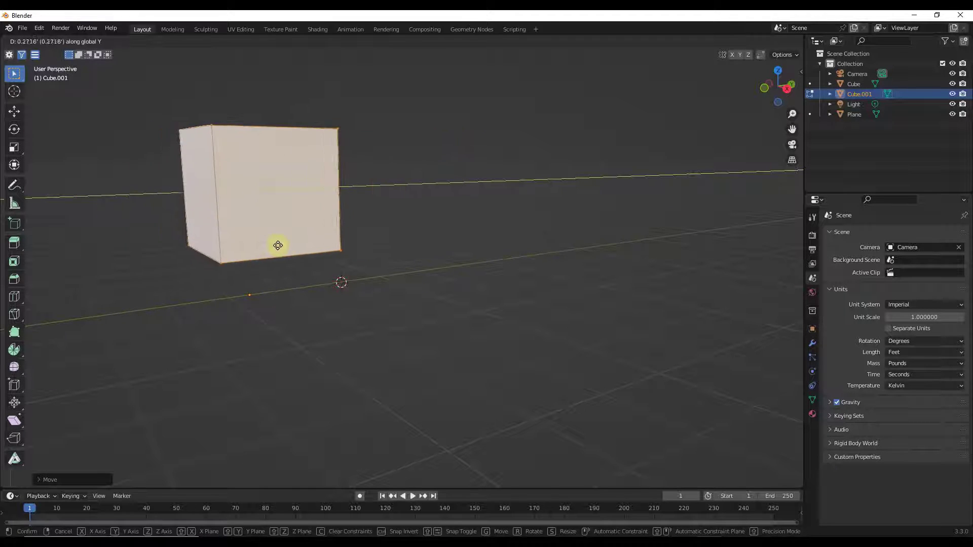
left_click(322, 244)
scroll(350, 167, "up", 1)
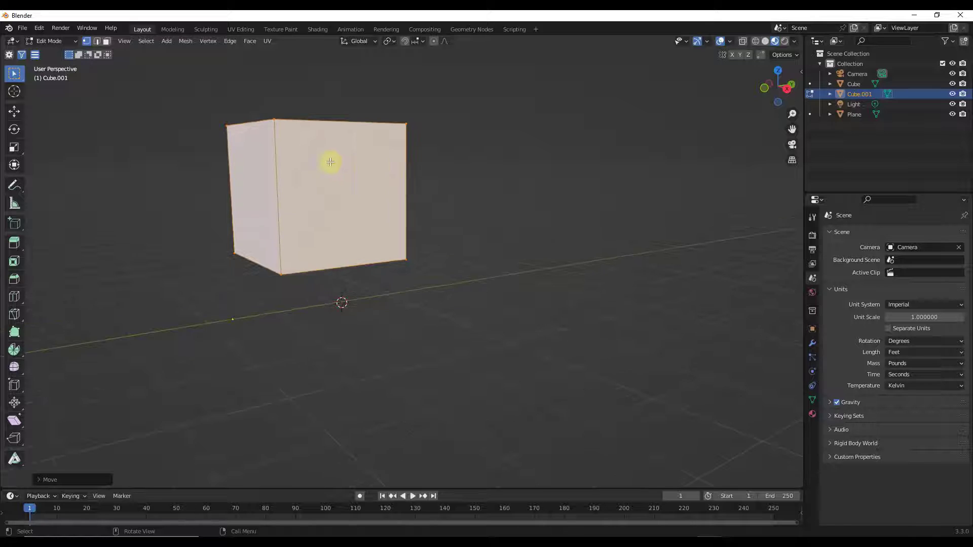
key("Tab")
key("s")
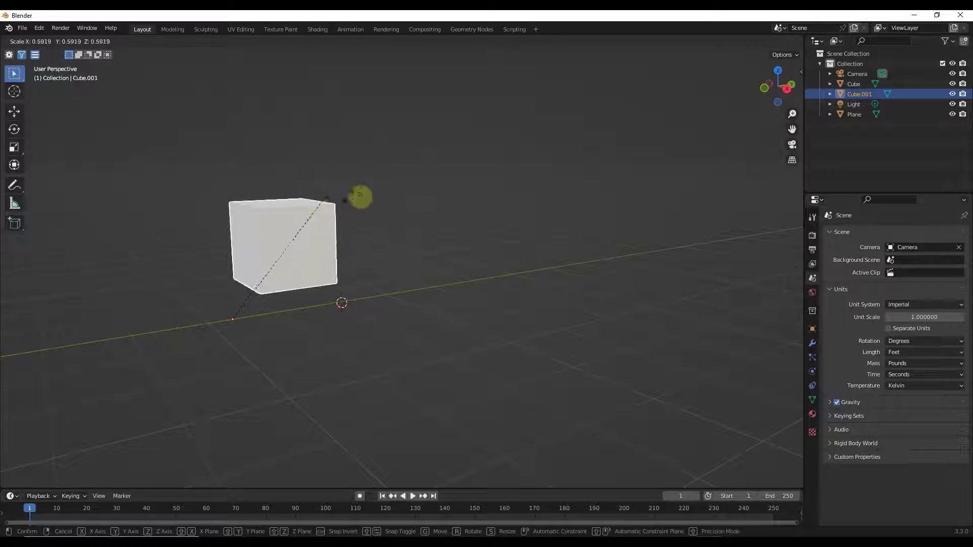
Cancel the scale and apply Cube.001's object transform with Ctrl+A
right_click(321, 217)
middle_click_drag(382, 178, 370, 190)
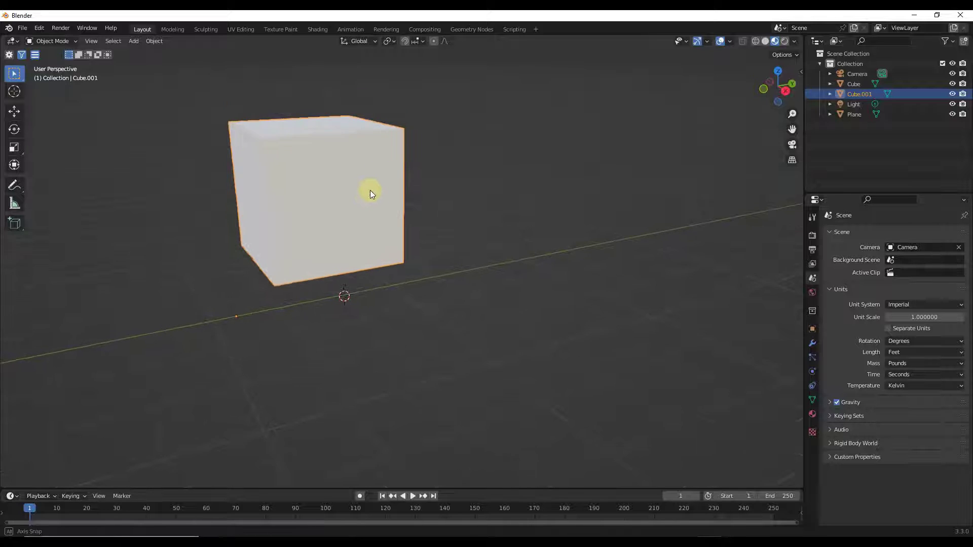
key("ctrl+a")
left_click(370, 190)
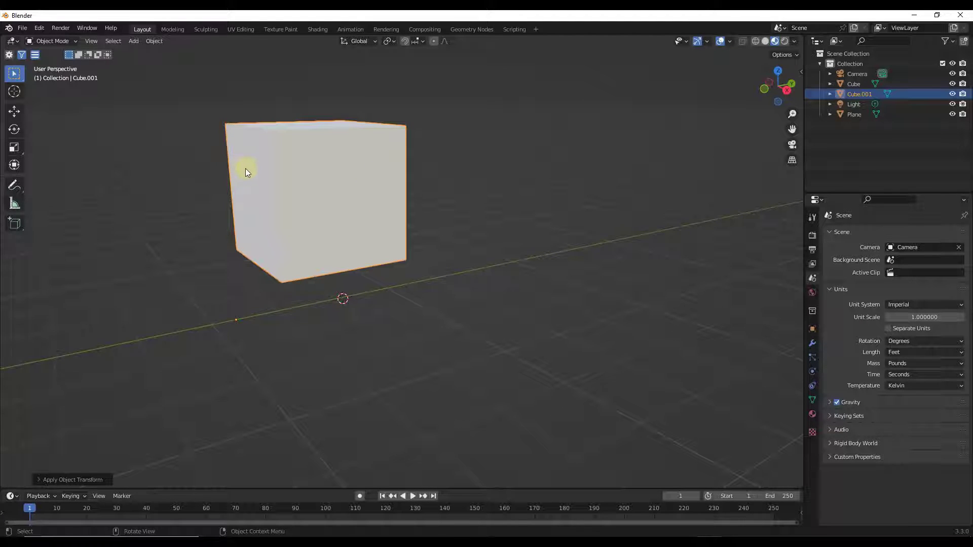
middle_click_drag(247, 167, 257, 166)
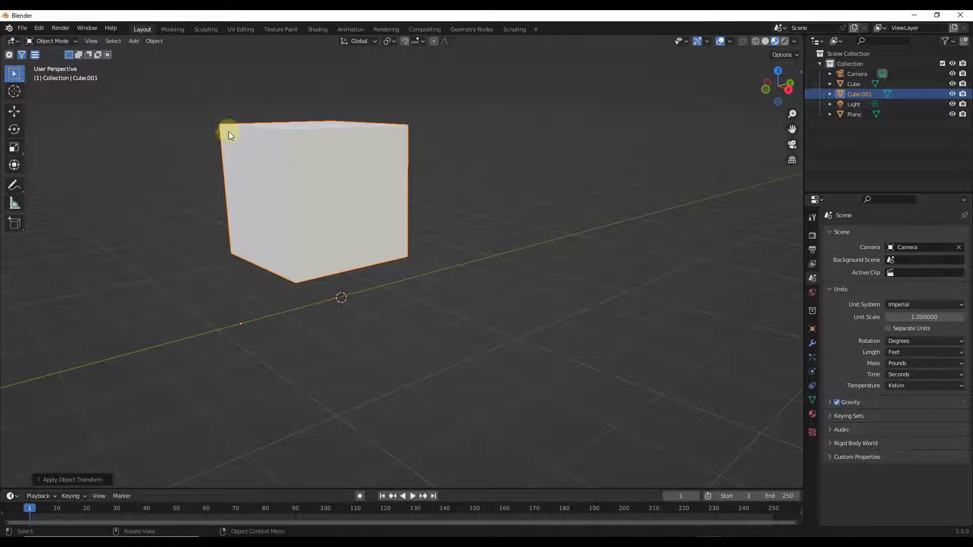
Run Set Origin > Geometry to Origin on Cube.001 and expand its redo panel
key("Tab")
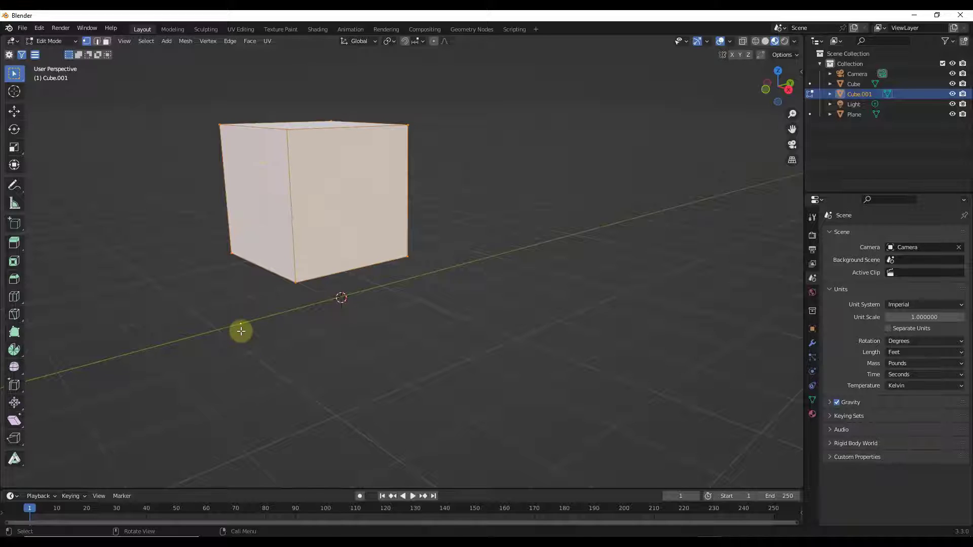
key("Tab")
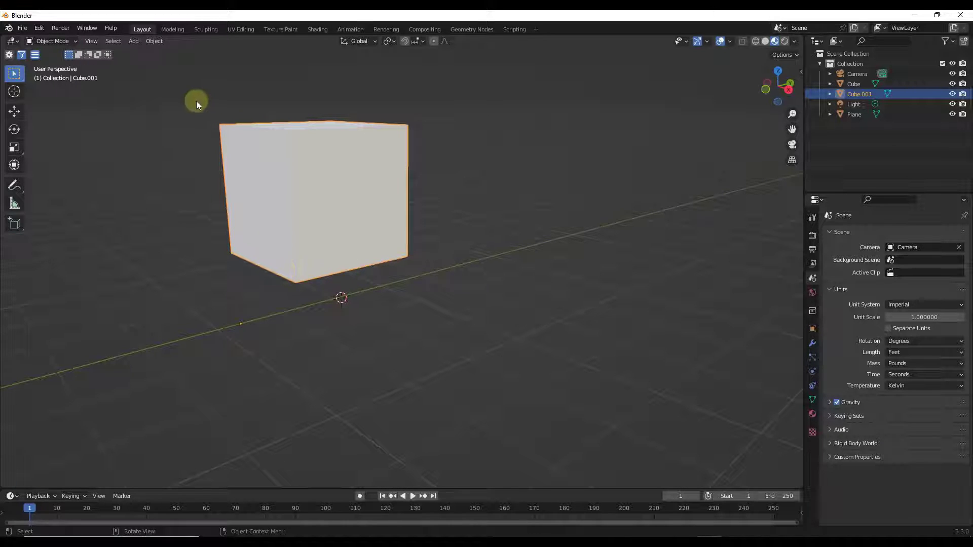
left_click(148, 44)
mouse_move(212, 63)
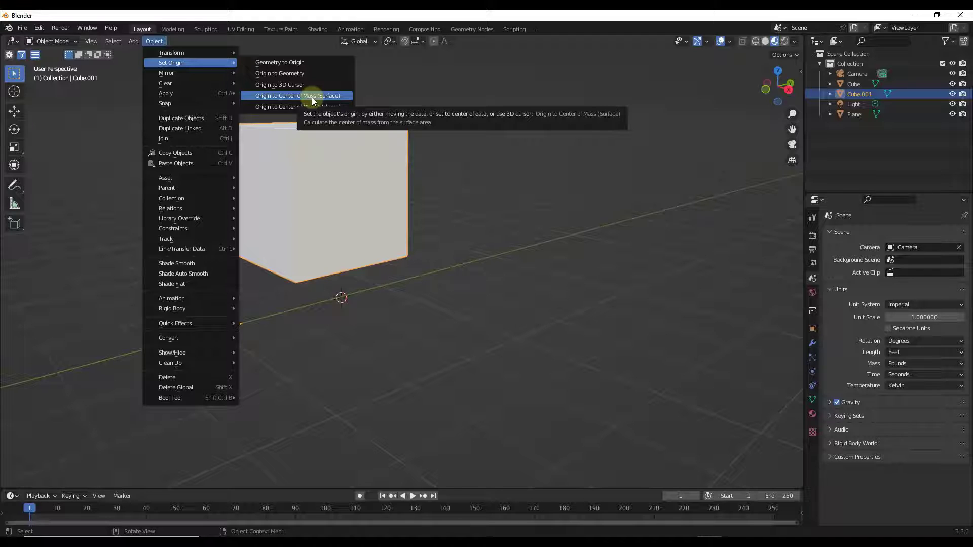
left_click(305, 63)
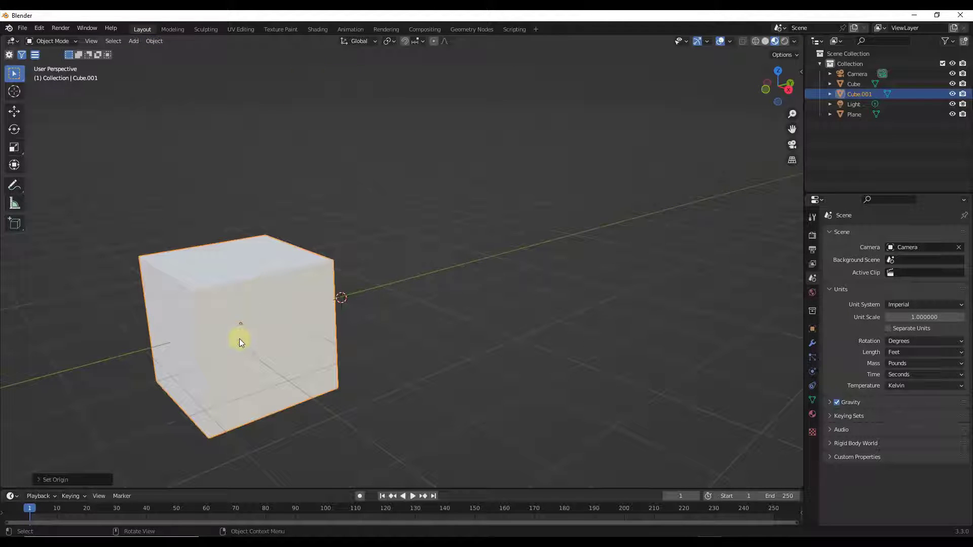
left_click(65, 479)
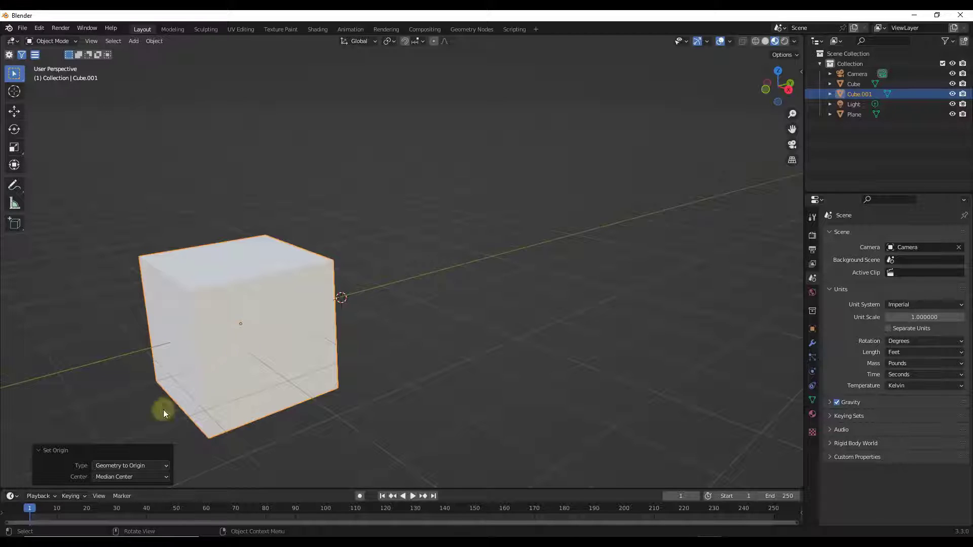
Open the Center dropdown in the Geometry to Origin redo panel
left_click(134, 479)
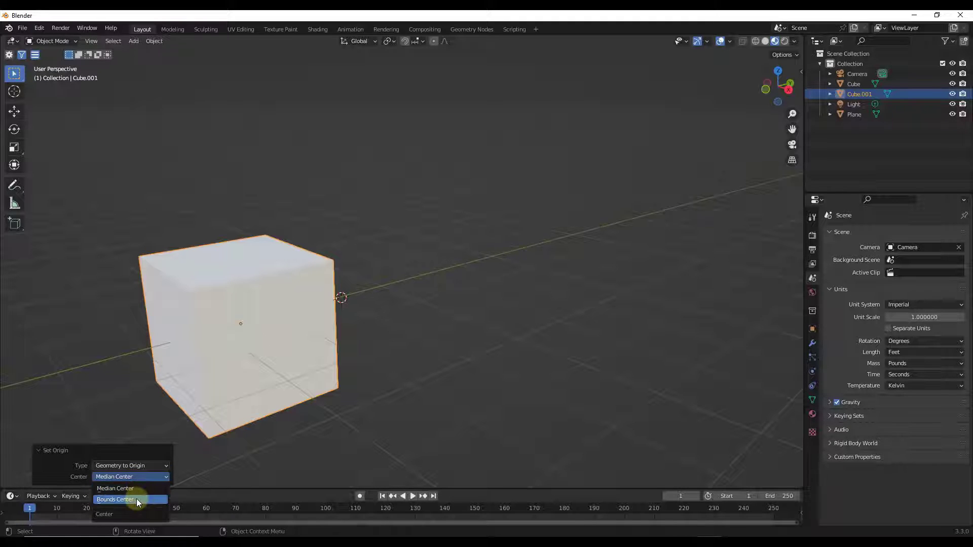
Choose Bounds Center, then duplicate the cube's right face and slide it along Y
left_click(136, 499)
key("Tab")
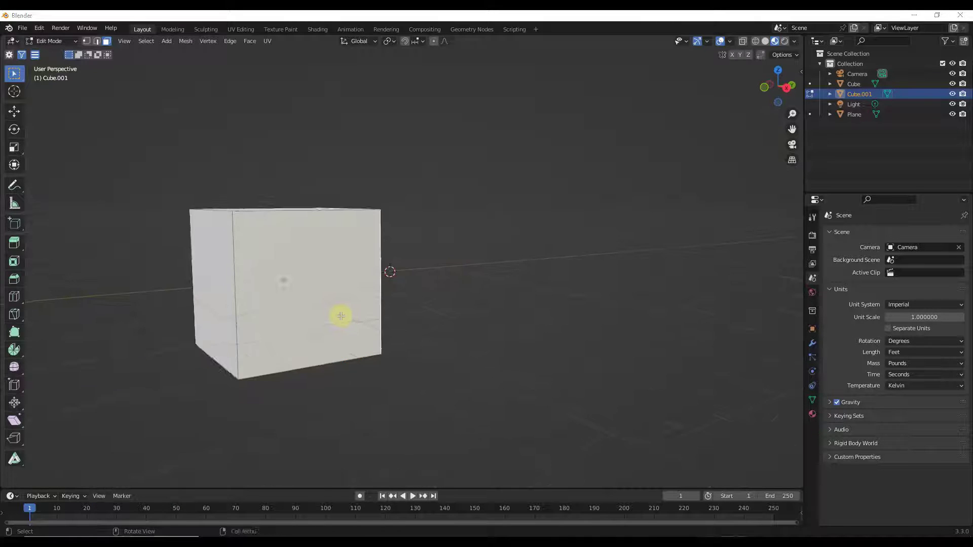
middle_click_drag(341, 314, 343, 273)
key("shift+d")
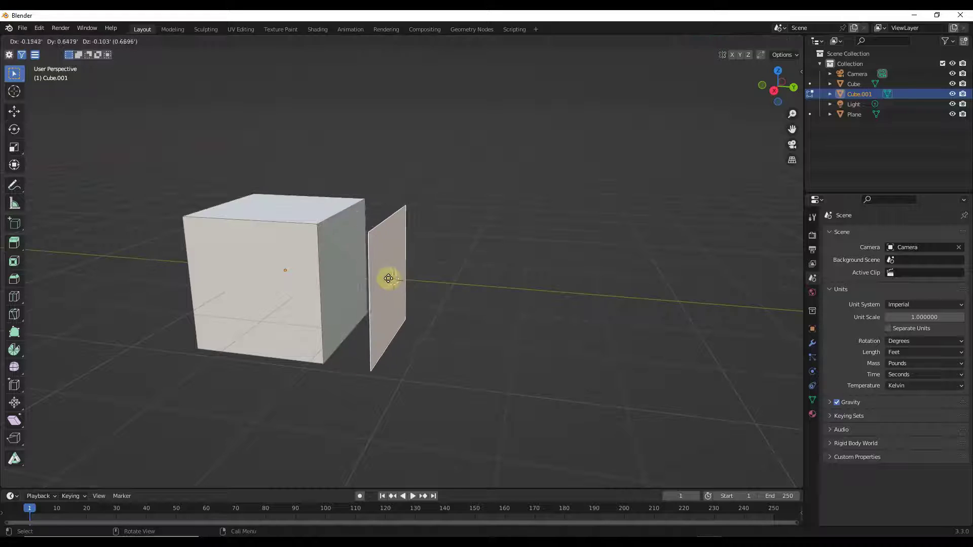
key("y")
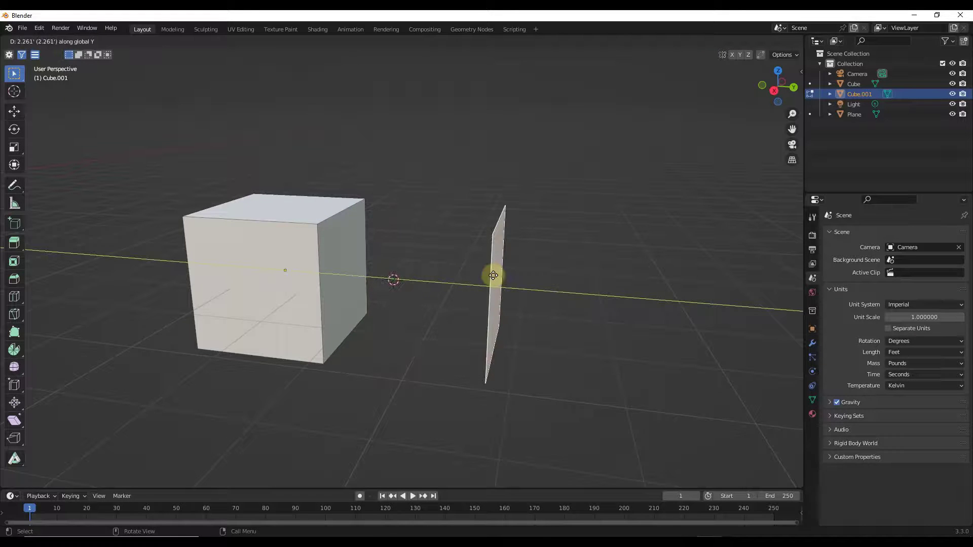
left_click(493, 275)
In top view, reposition the copied face and rotate it about -46° around Z
left_click_drag(778, 85, 654, 177)
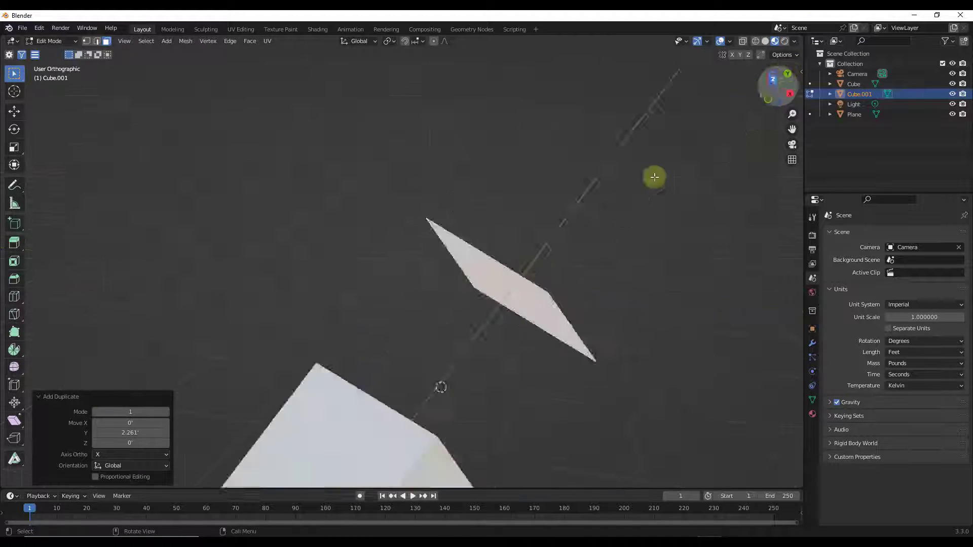
key("KP_7")
scroll(435, 299, "down", 3)
key("g")
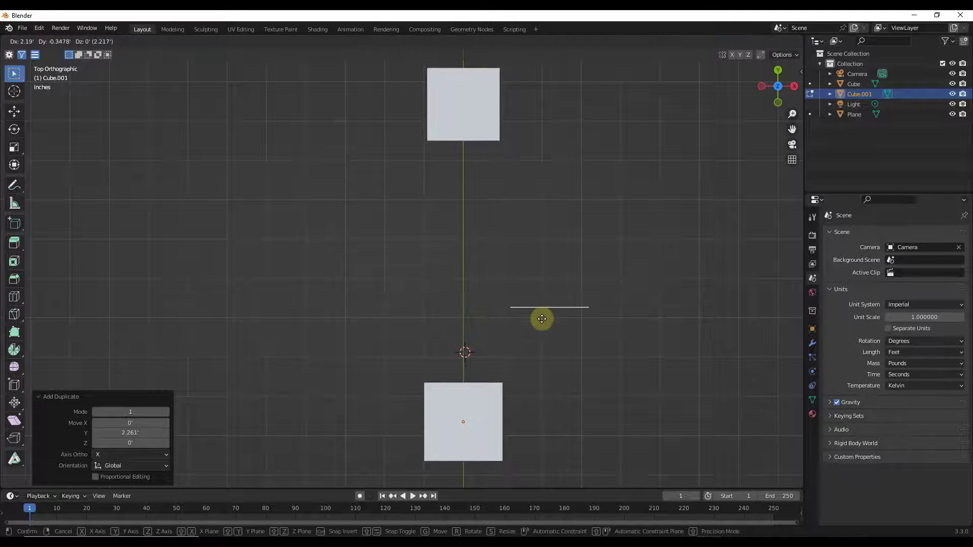
left_click(541, 319)
key("r")
left_click(530, 311)
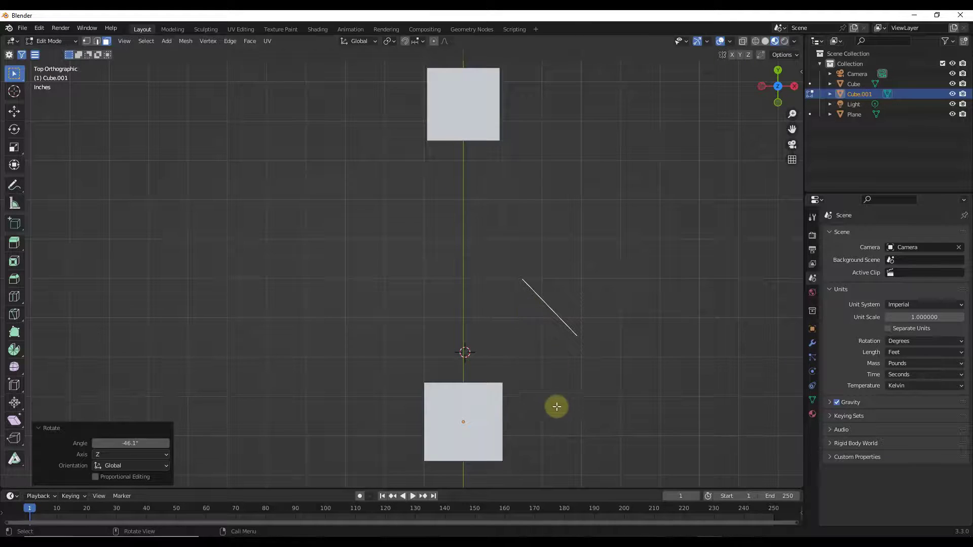
middle_click_drag(558, 406, 527, 237)
Apply Geometry to Origin to Cube.001 with Center set to Bounds Center
left_click(161, 41)
mouse_move(186, 63)
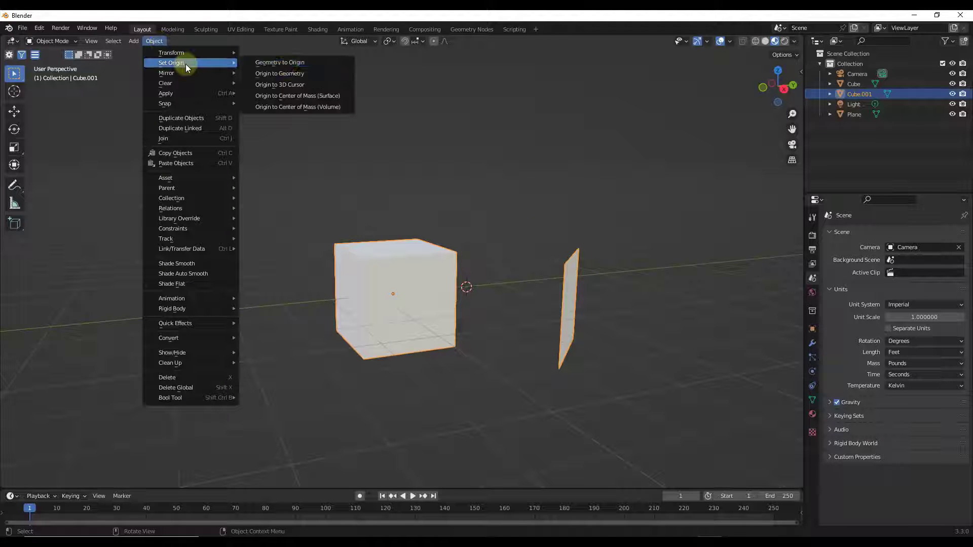
left_click(287, 64)
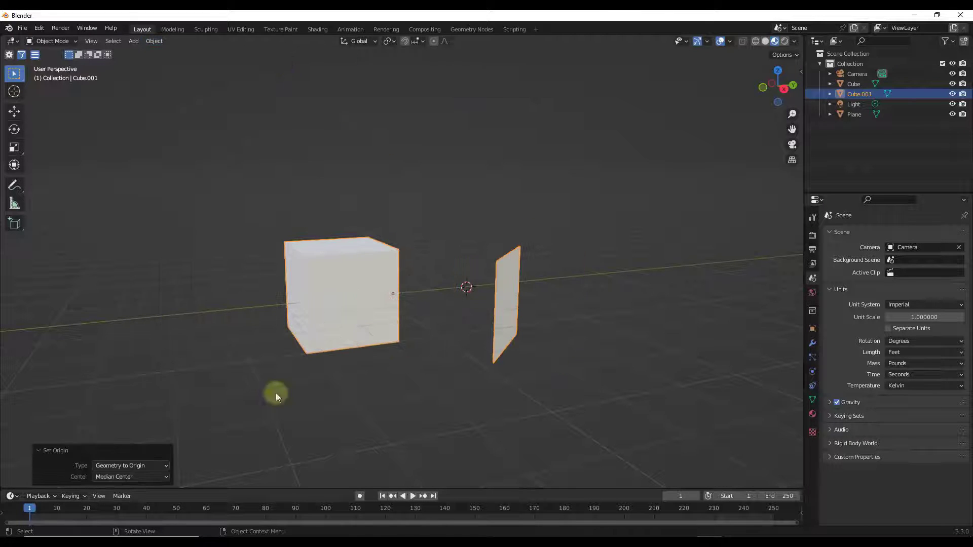
left_click(135, 474)
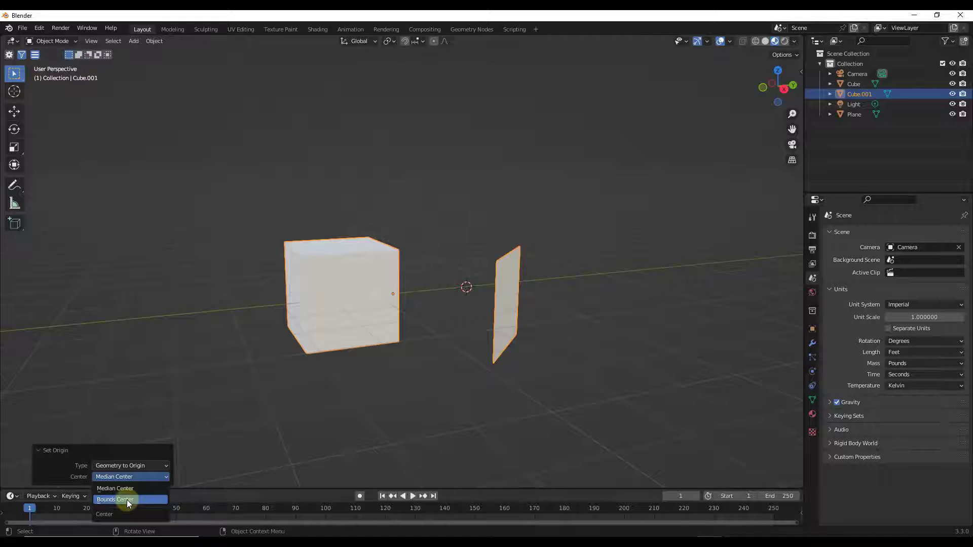
left_click(127, 499)
Toggle Center between Median and Bounds Center, ending on Median Center
left_click(127, 480)
left_click(126, 489)
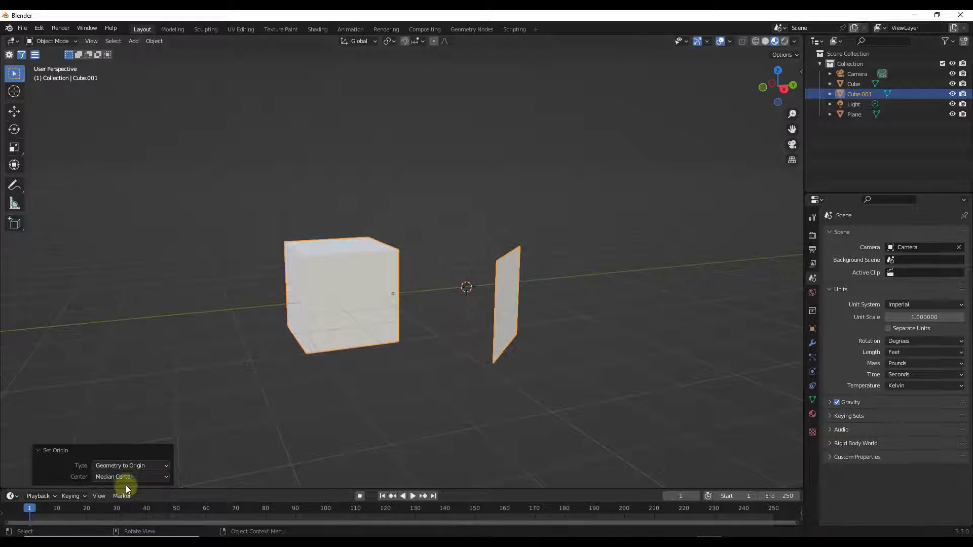
left_click(126, 476)
left_click(125, 500)
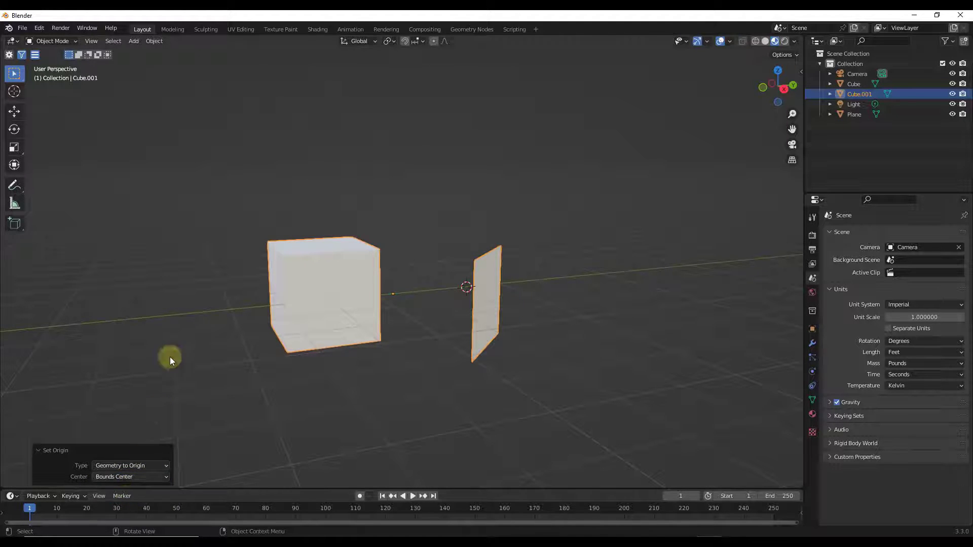
left_click(121, 477)
left_click(122, 488)
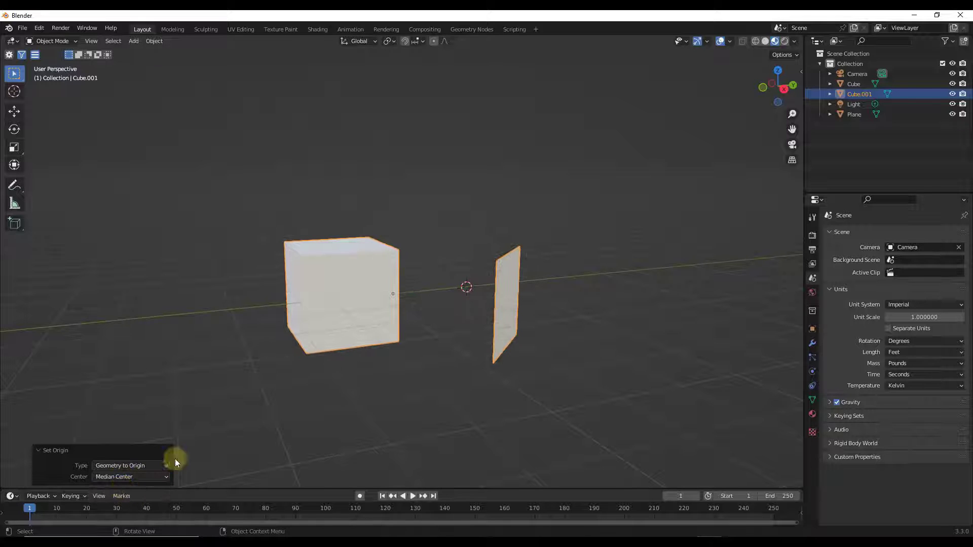
middle_click_drag(175, 459, 437, 295)
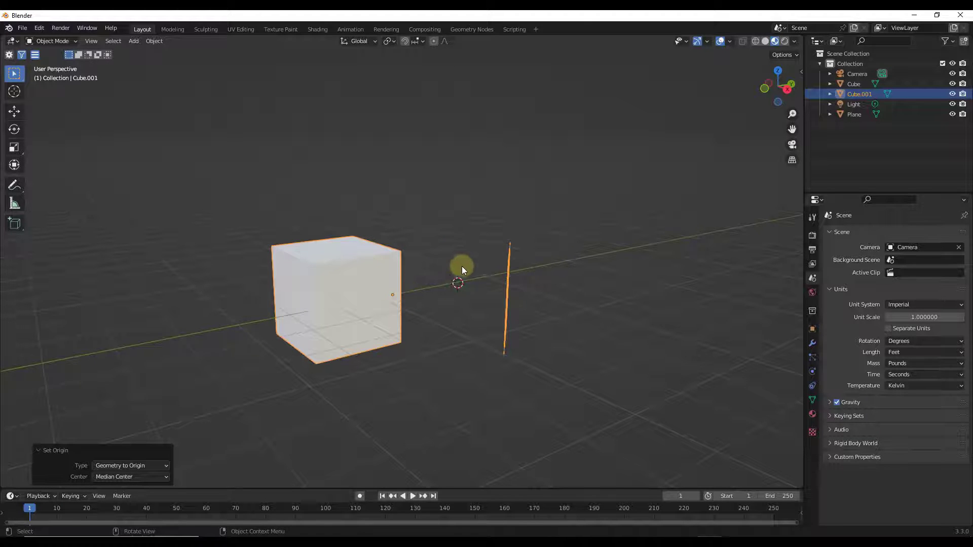
middle_click_drag(462, 267, 489, 273)
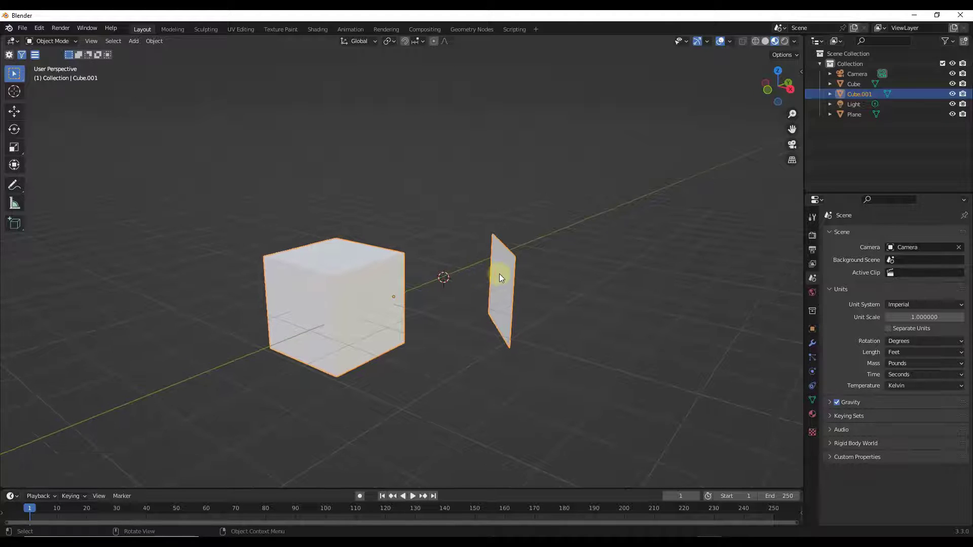
Delete the duplicated plane's vertices in Edit Mode and return to Object Mode
key("Tab")
key("x")
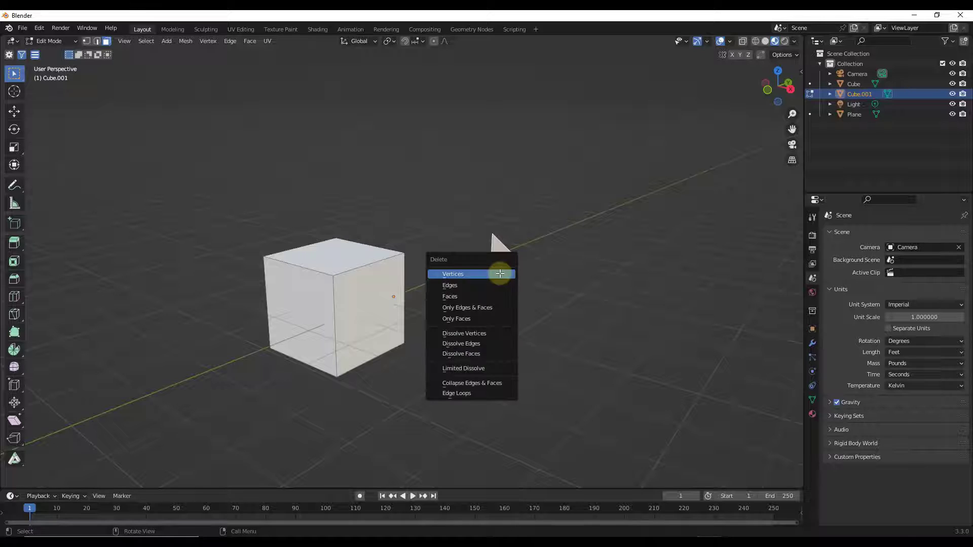
left_click(498, 274)
mouse_move(474, 276)
middle_mouse_down()
mouse_move(420, 268)
mouse_move(485, 283)
mouse_move(476, 286)
middle_mouse_up()
key("Tab")
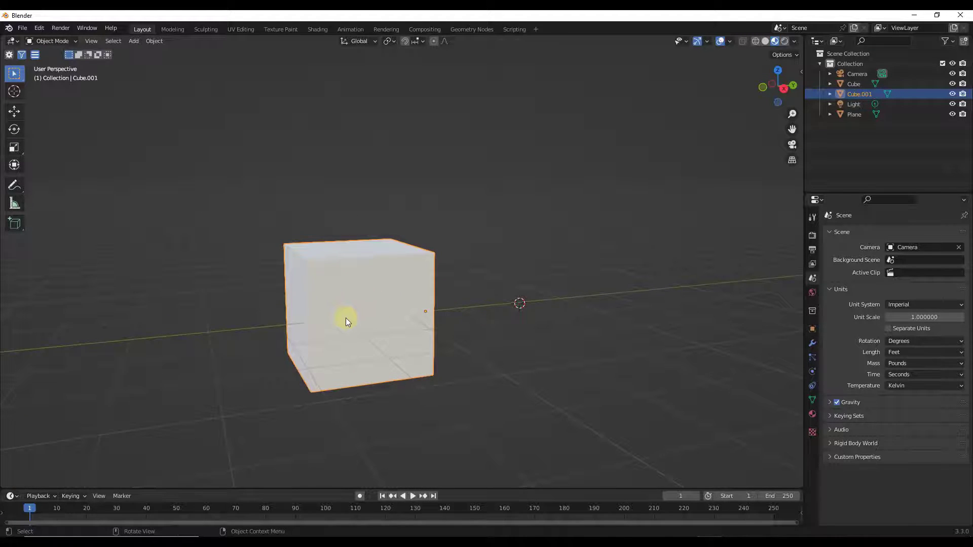
Raise Cube.001 about 0.856' along Z, then nudge it -0.14288' Y, 0.14288' Z in right view
key("g")
key("z")
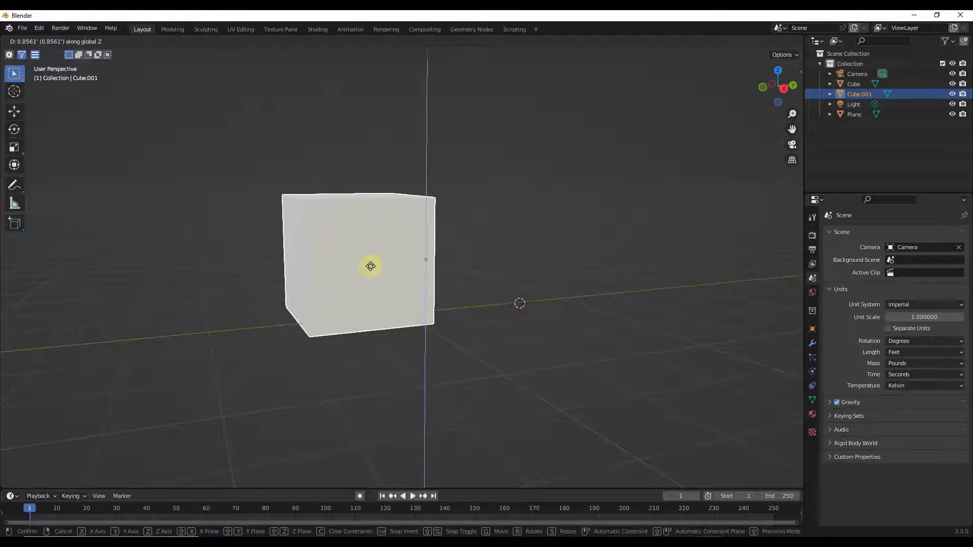
left_click(369, 265)
middle_click_drag(369, 265, 395, 256)
left_click(777, 86)
key("g")
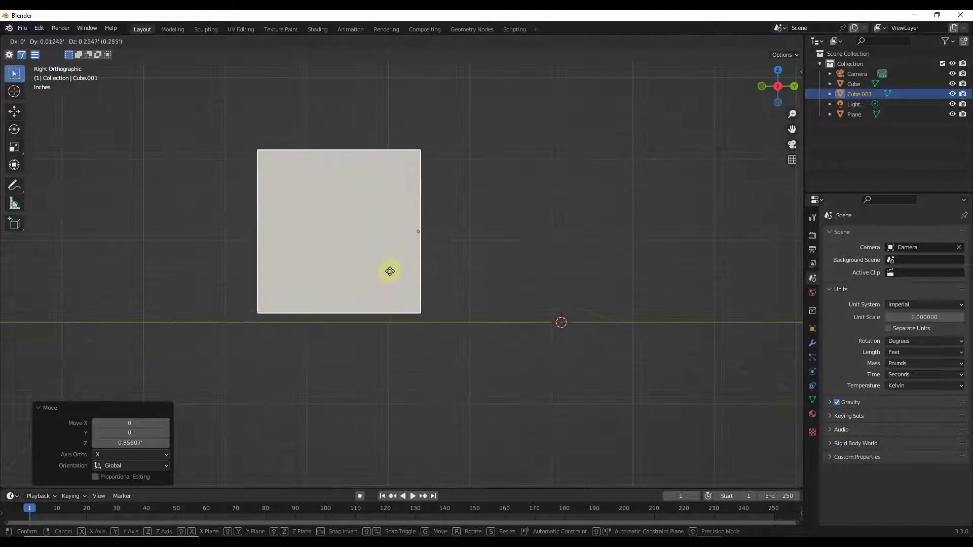
left_click(376, 278)
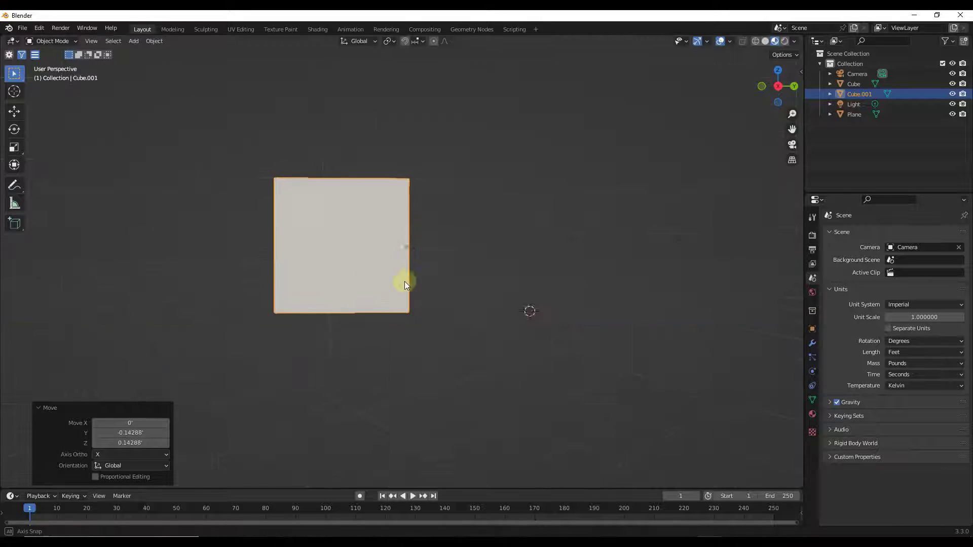
middle_click_drag(404, 278, 404, 254)
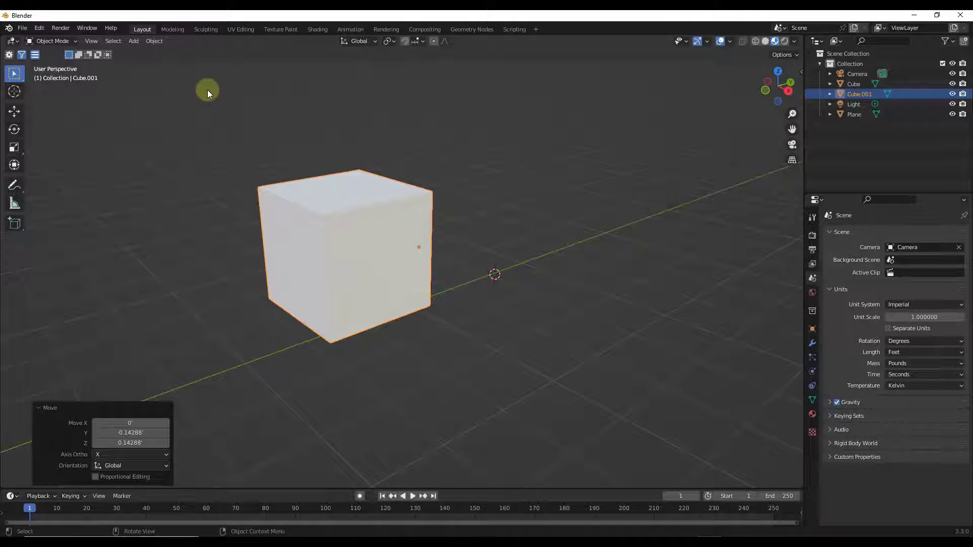
left_click(157, 42)
mouse_move(175, 63)
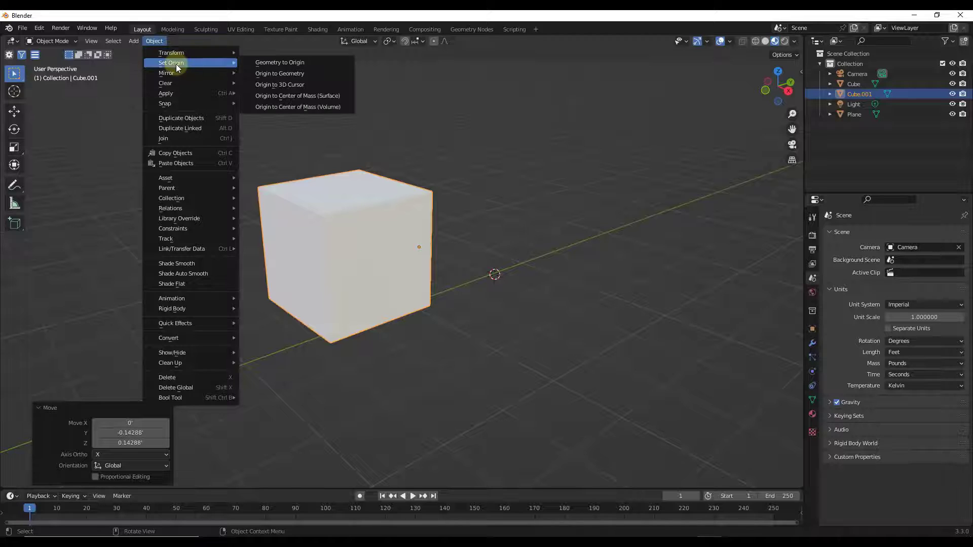
left_click(276, 74)
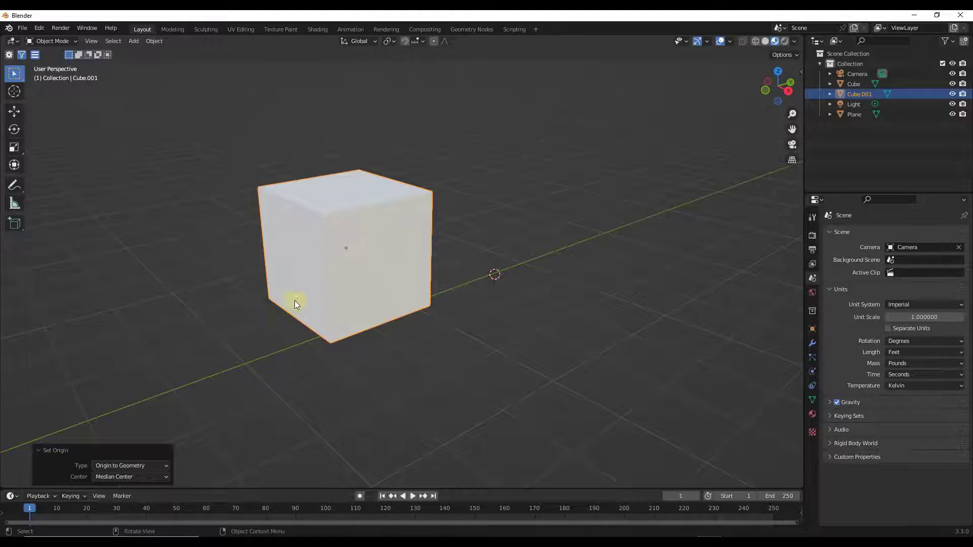
left_click(134, 477)
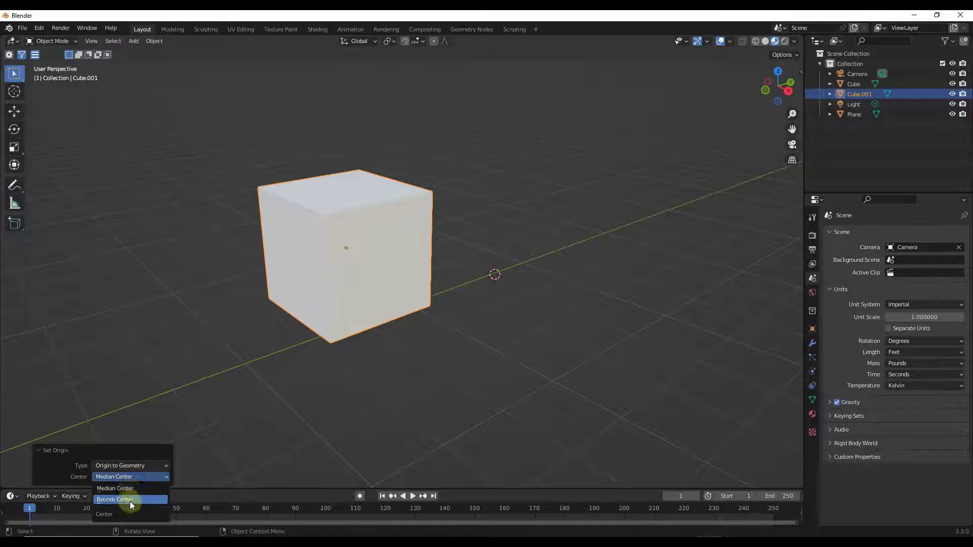
left_click(130, 489)
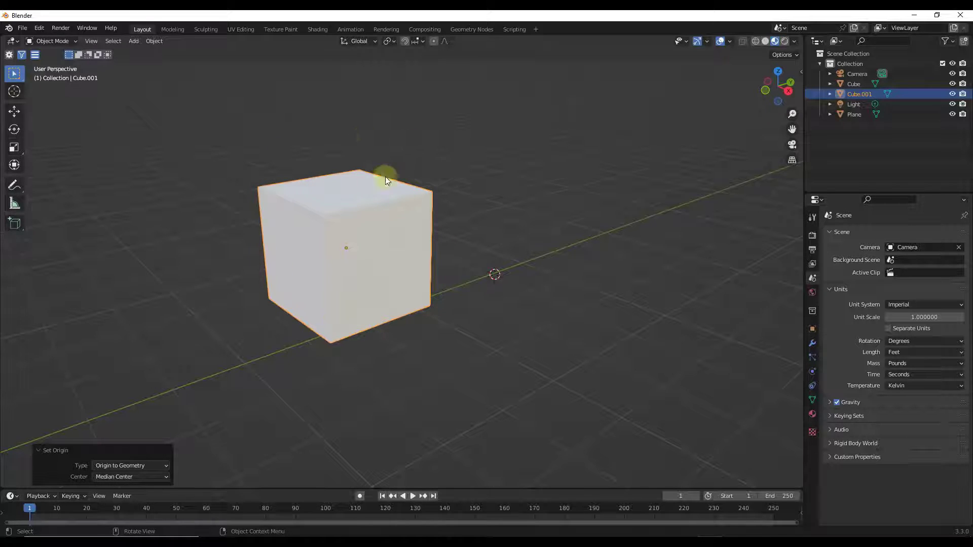
middle_click_drag(387, 259, 365, 274)
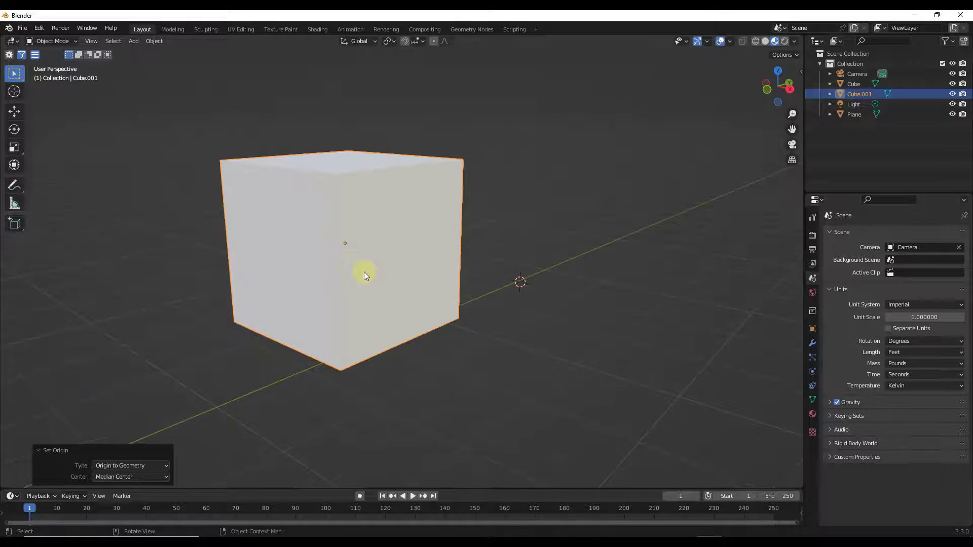
scroll(364, 262, "down", 3)
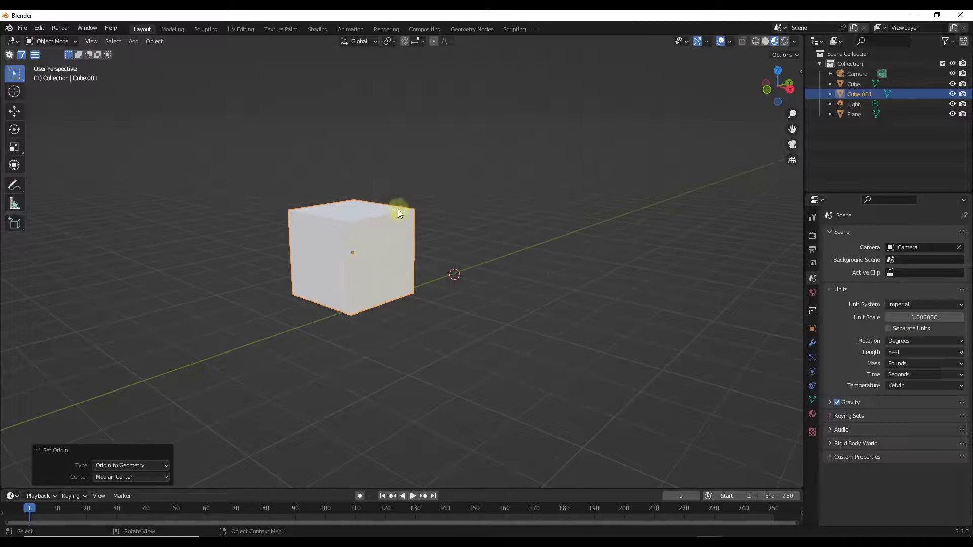
Scale Cube.001 to a new size
key("s")
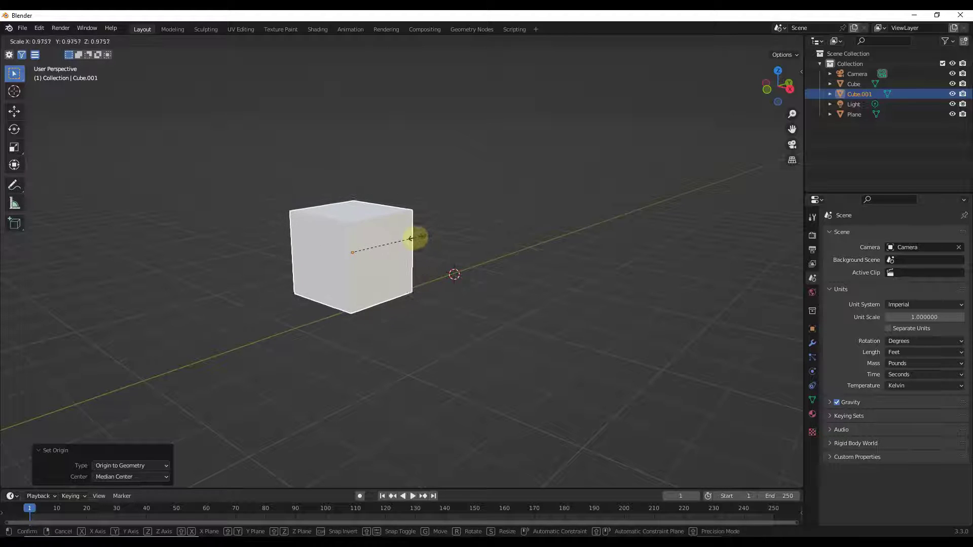
left_click(416, 241)
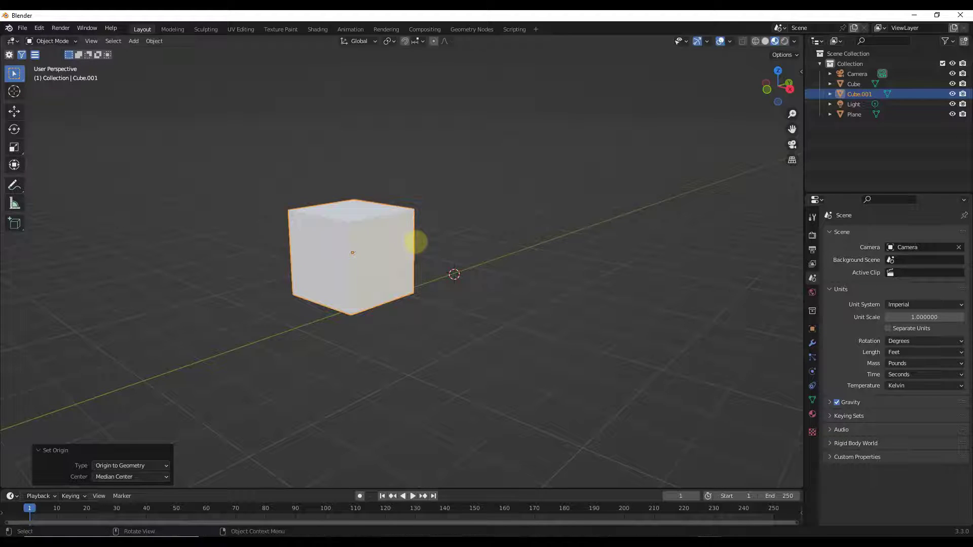
middle_click_drag(410, 245, 460, 262)
Set the cube's origin to the 3D cursor, then move the cursor beside the cube
left_click(157, 42)
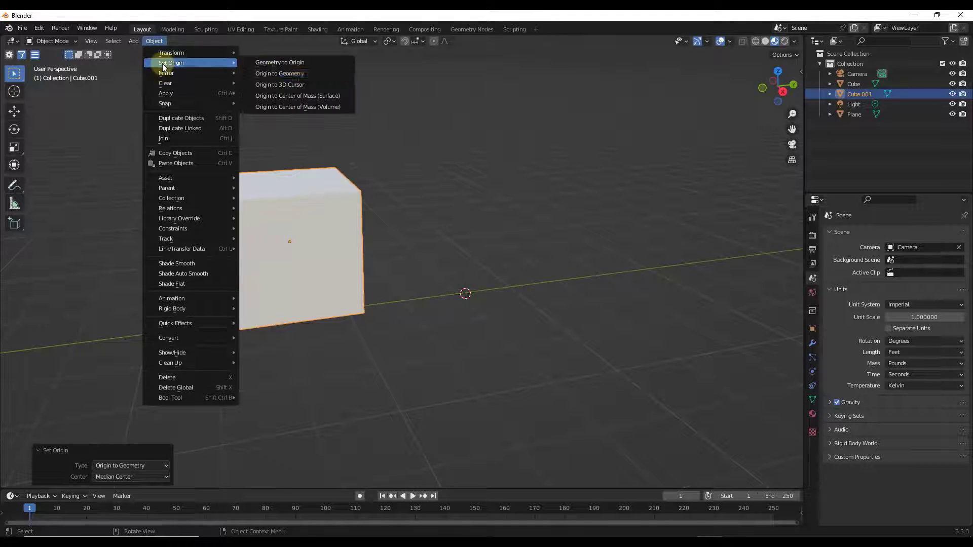
left_click(288, 85)
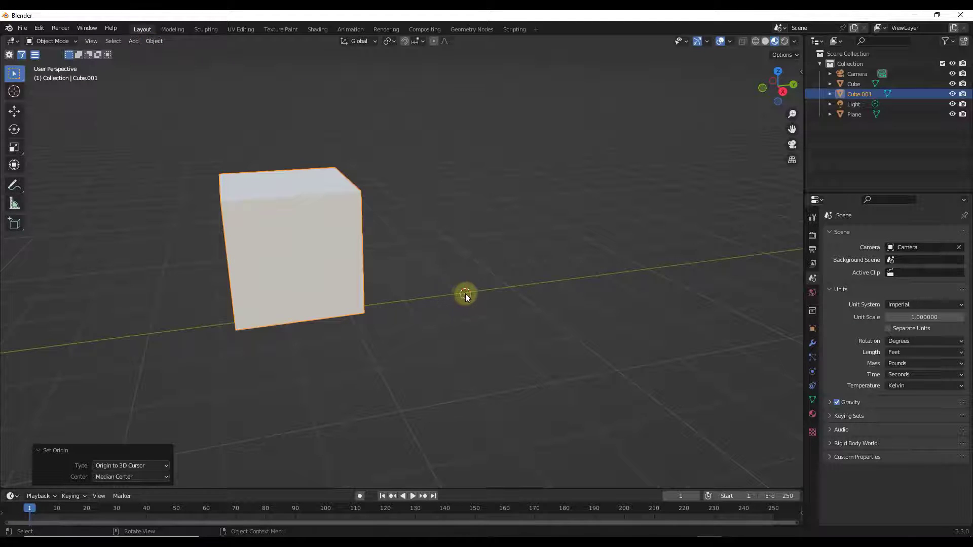
right_click_drag(467, 297, 446, 239, "shift")
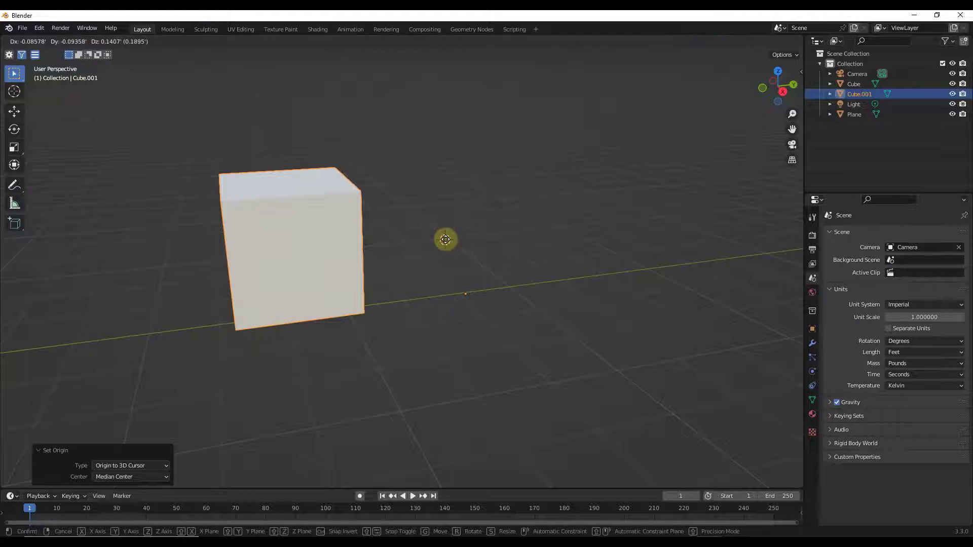
left_click(152, 41)
Set Cube.001's origin to the 3D cursor with Origin to 3D Cursor
mouse_move(171, 62)
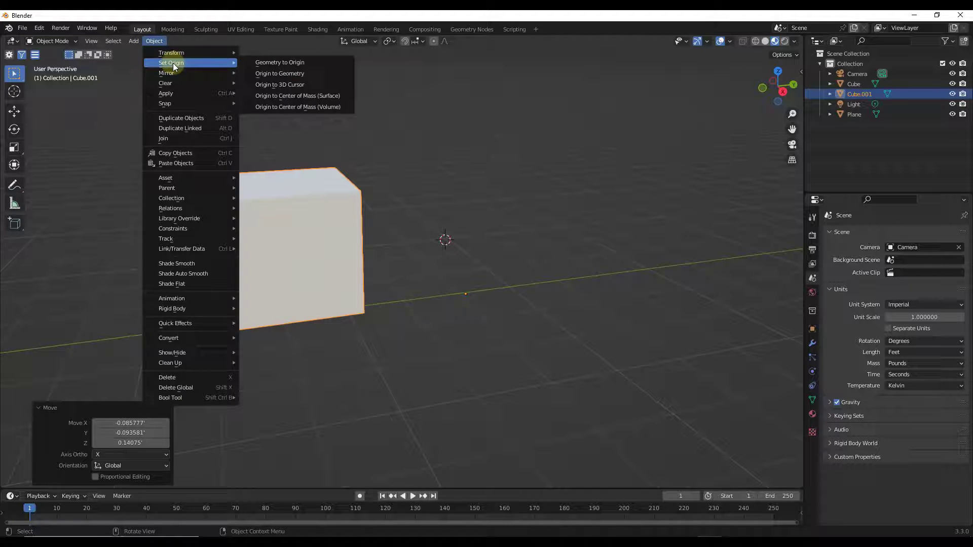
left_click(288, 87)
middle_click_drag(504, 301, 482, 293)
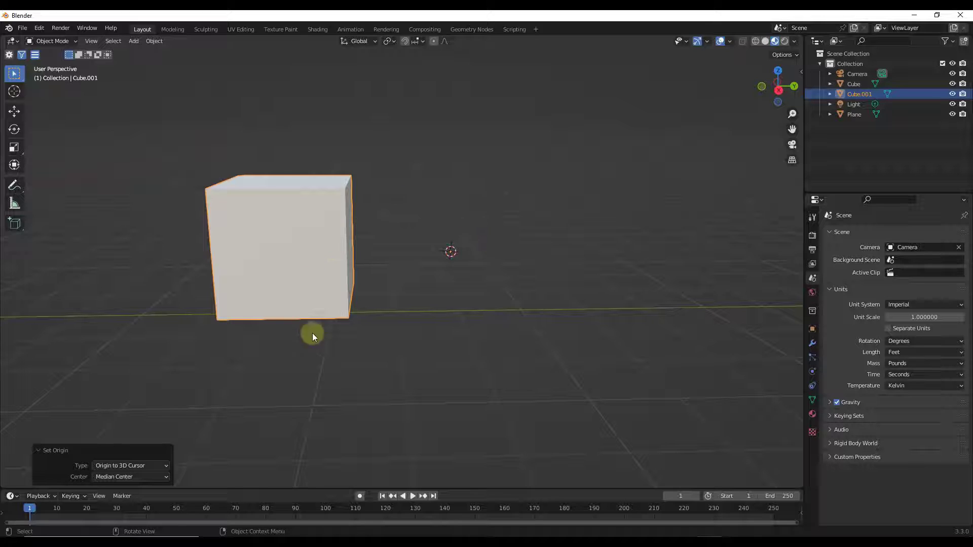
middle_click_drag(469, 240, 453, 265)
Move the 3D cursor about 0.33' lower and set the cube's origin to it again
right_click_drag(453, 280, 448, 299, "shift")
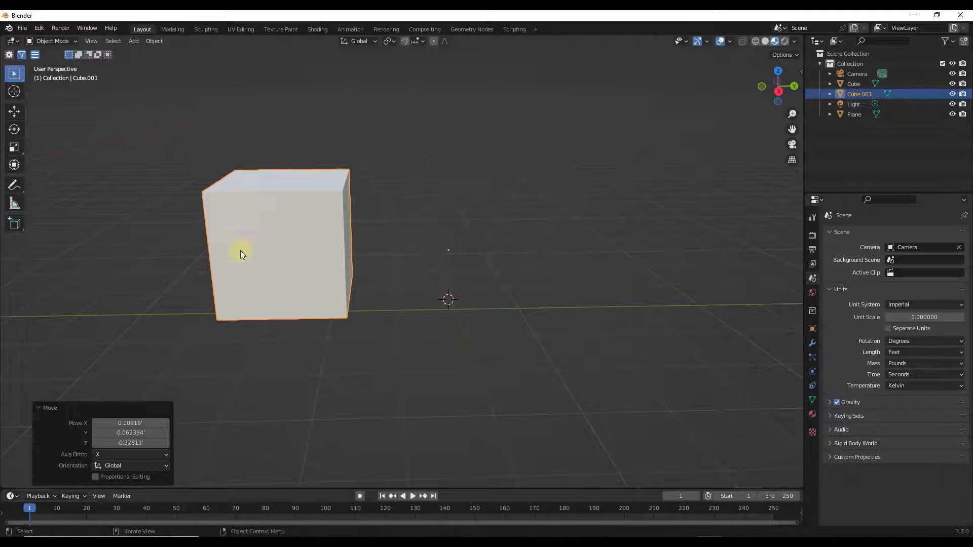
left_click(154, 41)
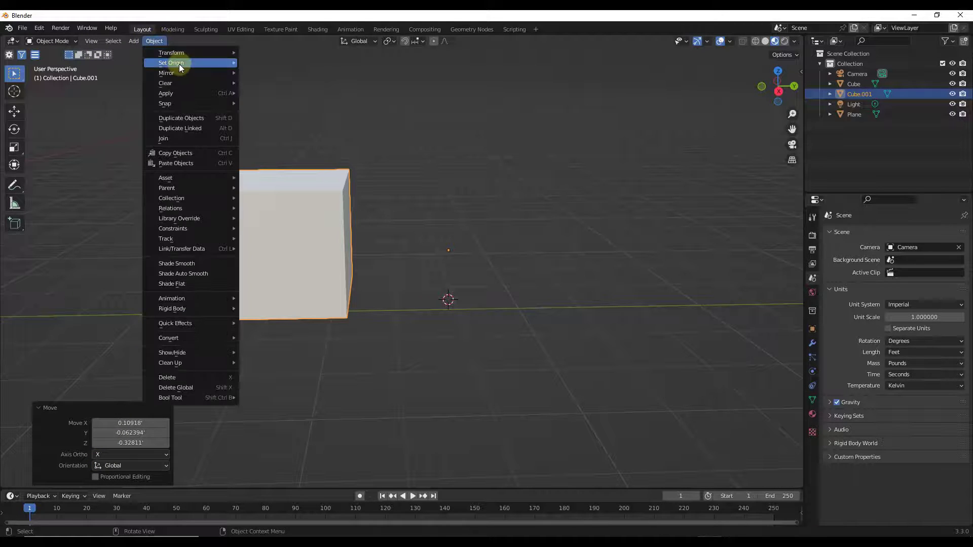
mouse_move(179, 64)
left_click(307, 86)
middle_click_drag(524, 318, 475, 308)
Turn on snapping with Snap To set to Vertex
scroll(405, 325, "up", 2)
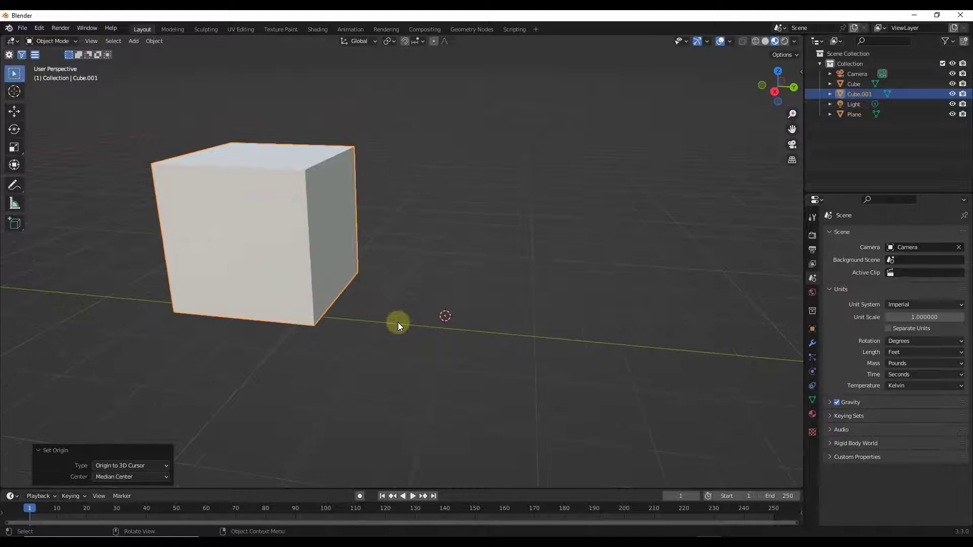
left_click(405, 43)
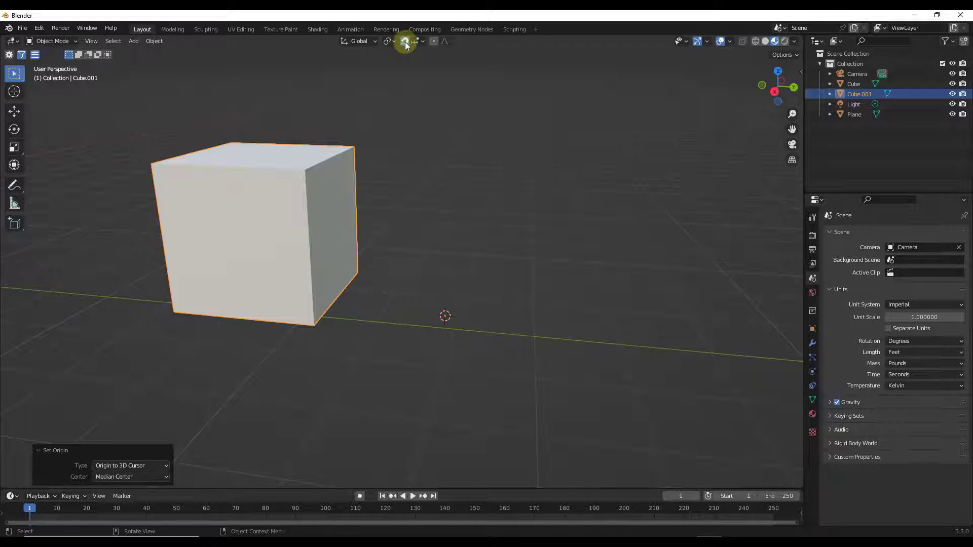
left_click(418, 42)
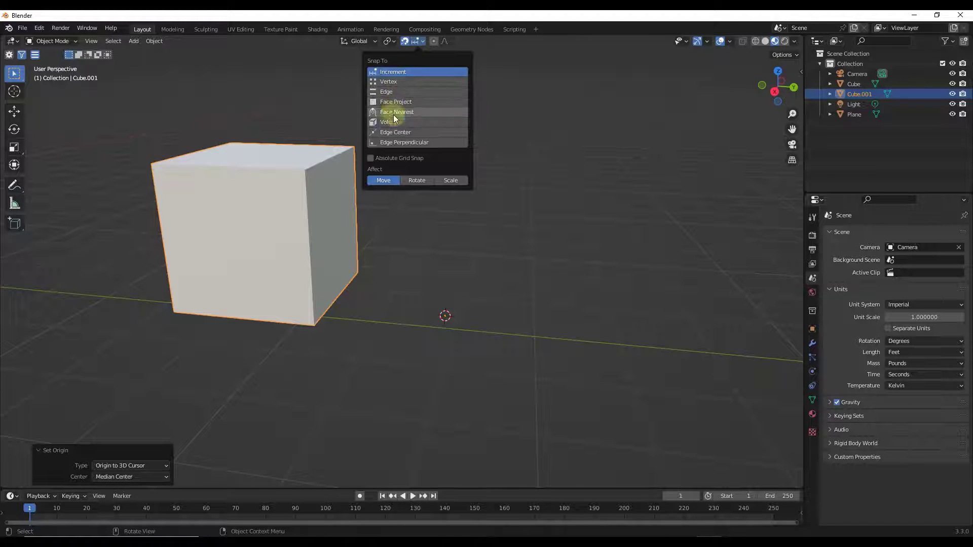
left_click(390, 83)
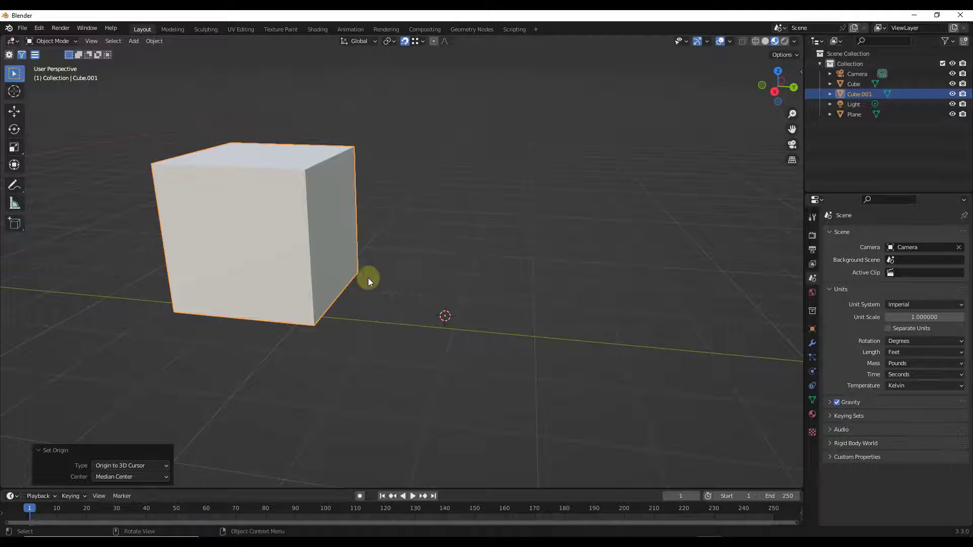
Snap the 3D cursor onto the cube's top corner and set the origin there
key("g")
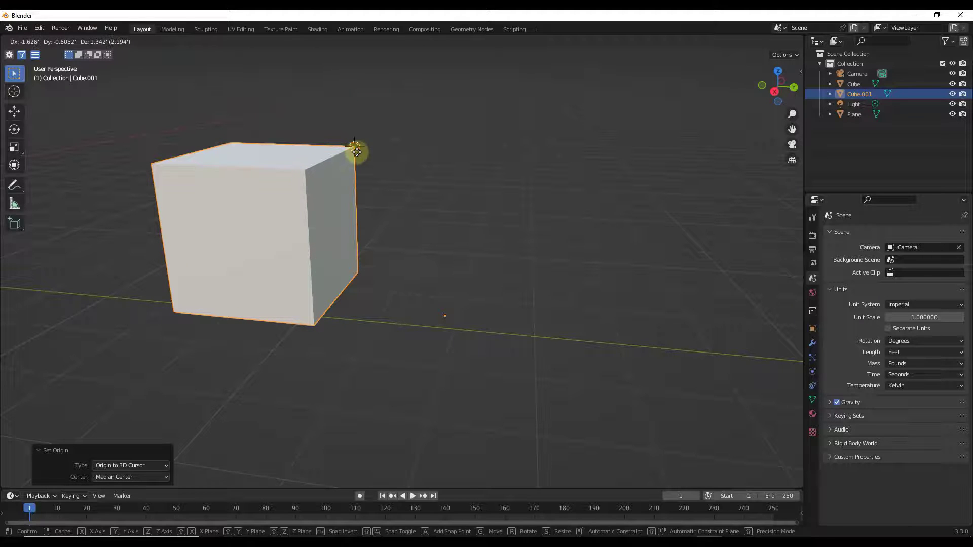
left_click(315, 165)
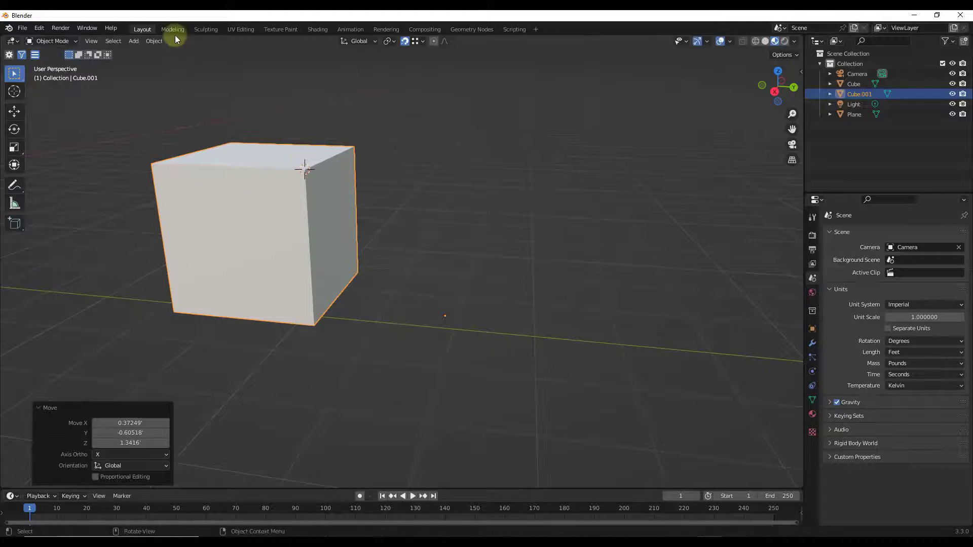
left_click(154, 41)
mouse_move(188, 63)
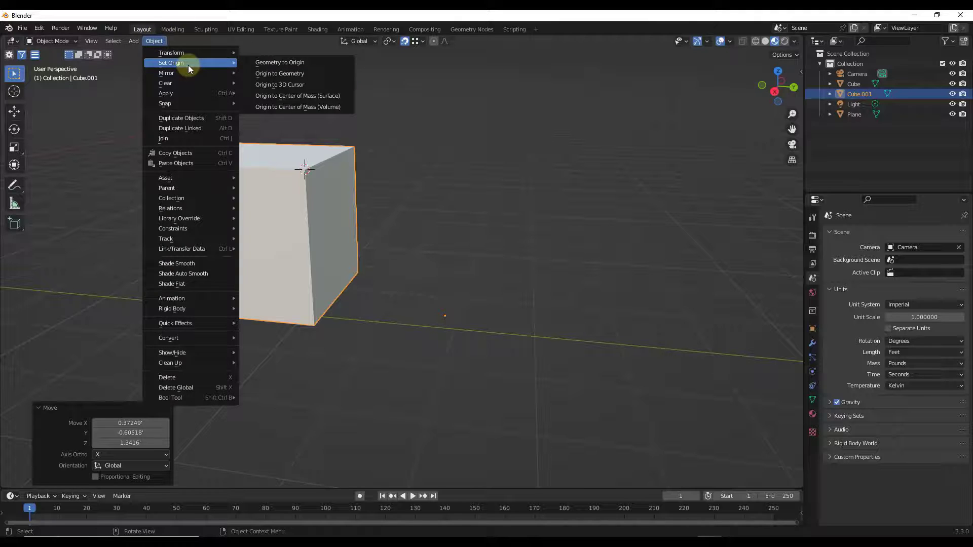
left_click(309, 86)
middle_click_drag(333, 205, 314, 198)
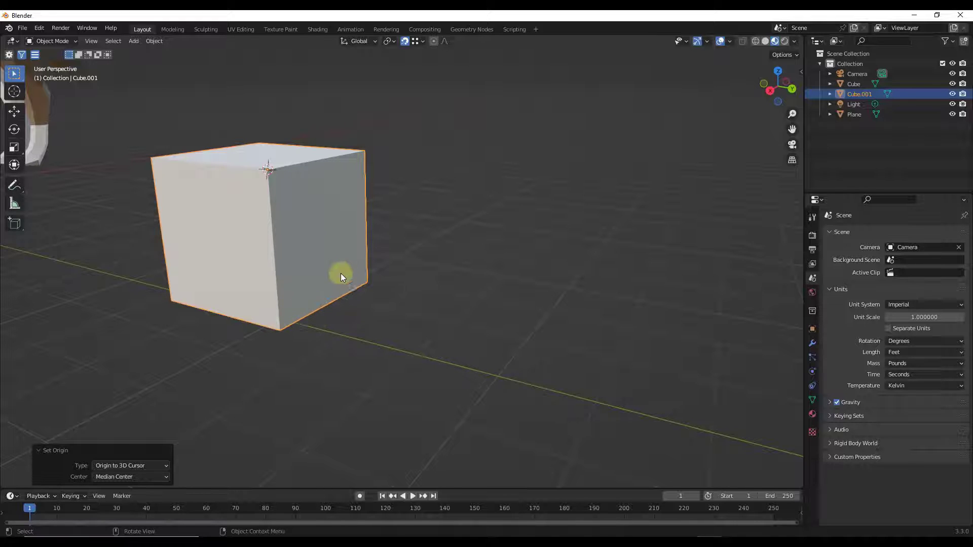
Switch Snap To to Edge Center and place the 3D cursor at the top edge midpoint
left_click(417, 43)
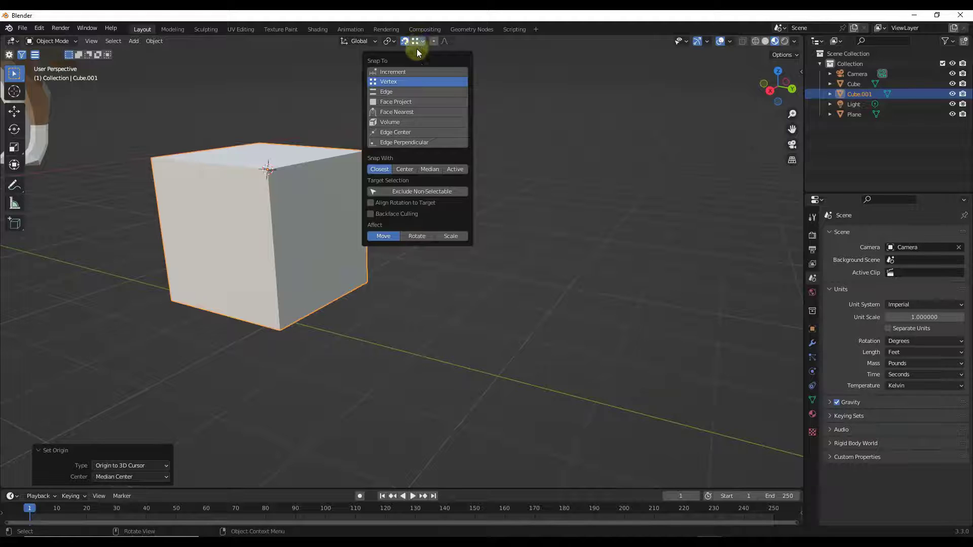
left_click(400, 134)
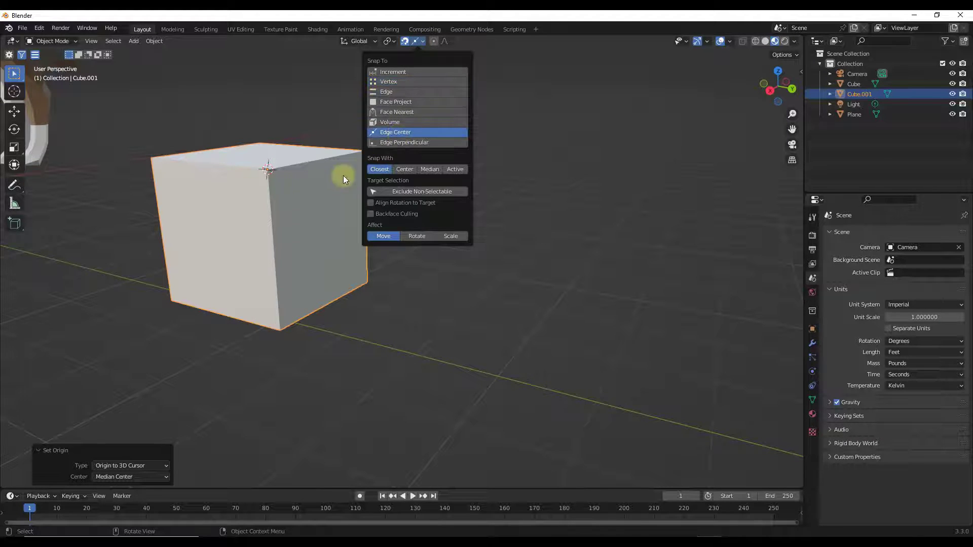
key("g")
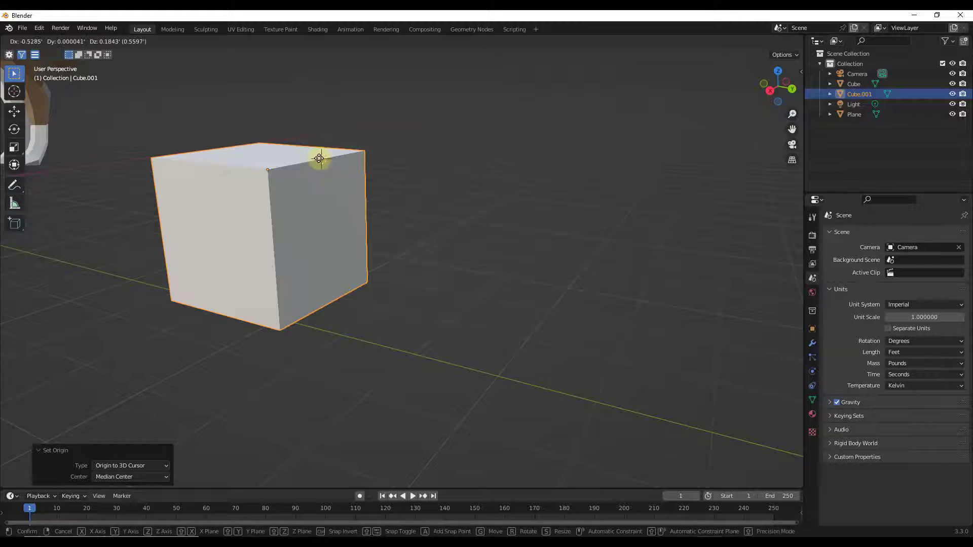
left_click(322, 156)
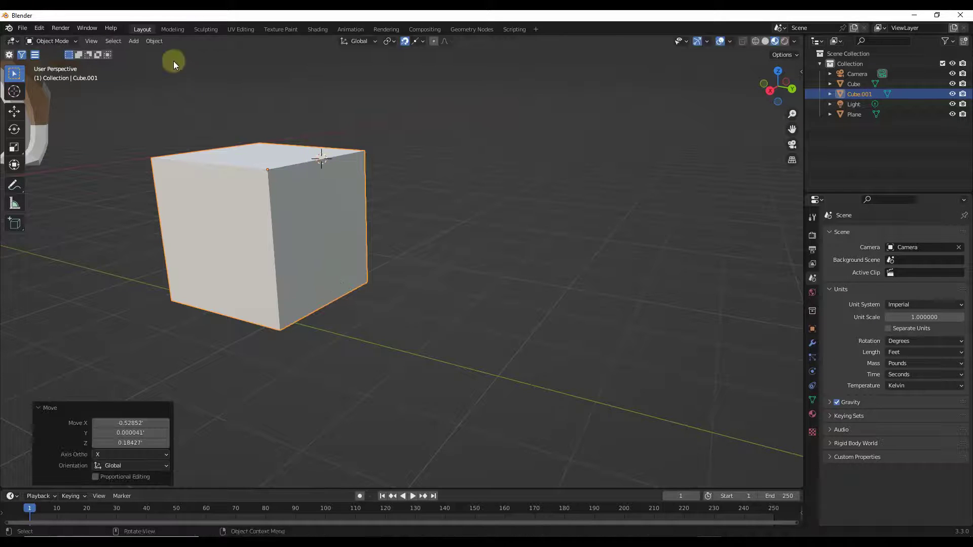
Set the cube's origin to the 3D cursor and test it with an X-axis rotation
left_click(154, 41)
mouse_move(186, 60)
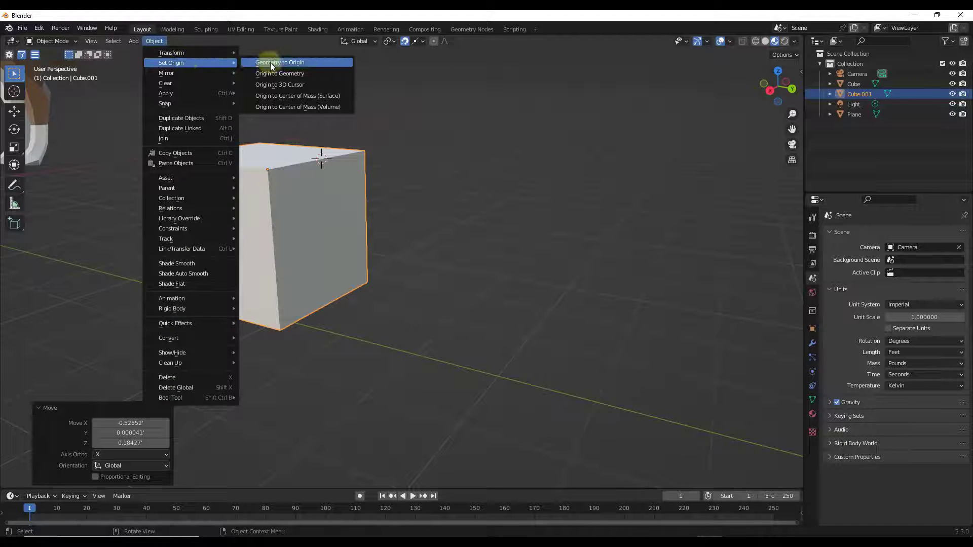
left_click(294, 84)
middle_click_drag(378, 221, 424, 202)
key("r")
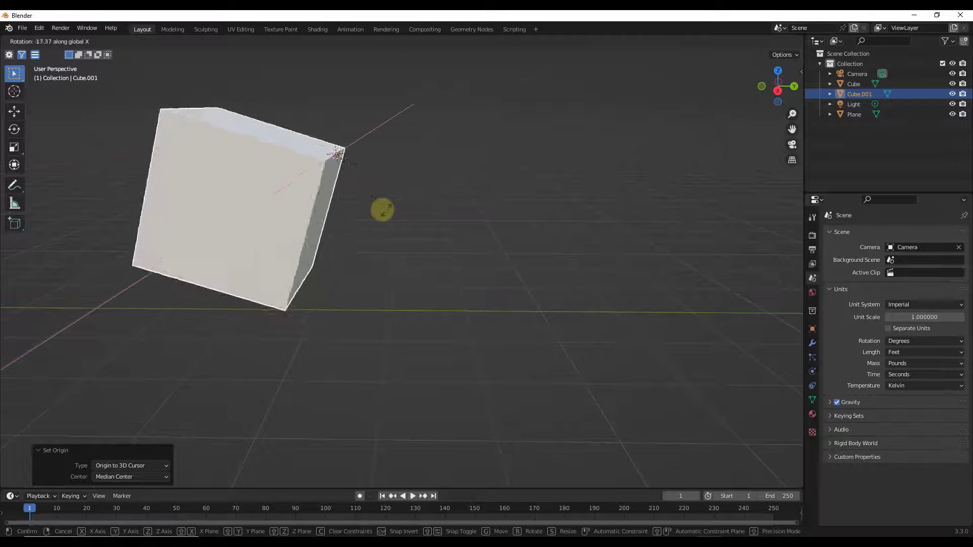
key("x")
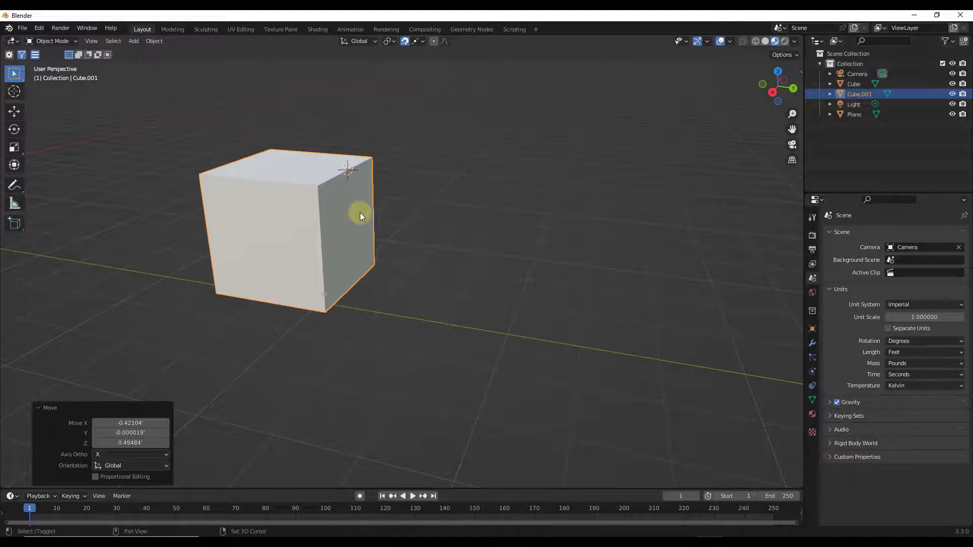
Snap the 3D cursor back to the world origin with Shift+S
key("shift+s")
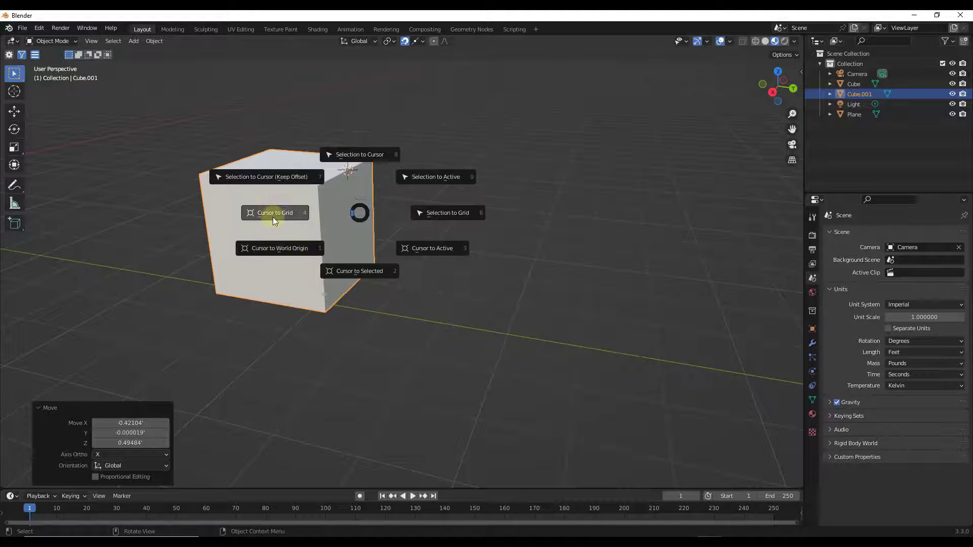
left_click(288, 250)
scroll(412, 249, "down", 6)
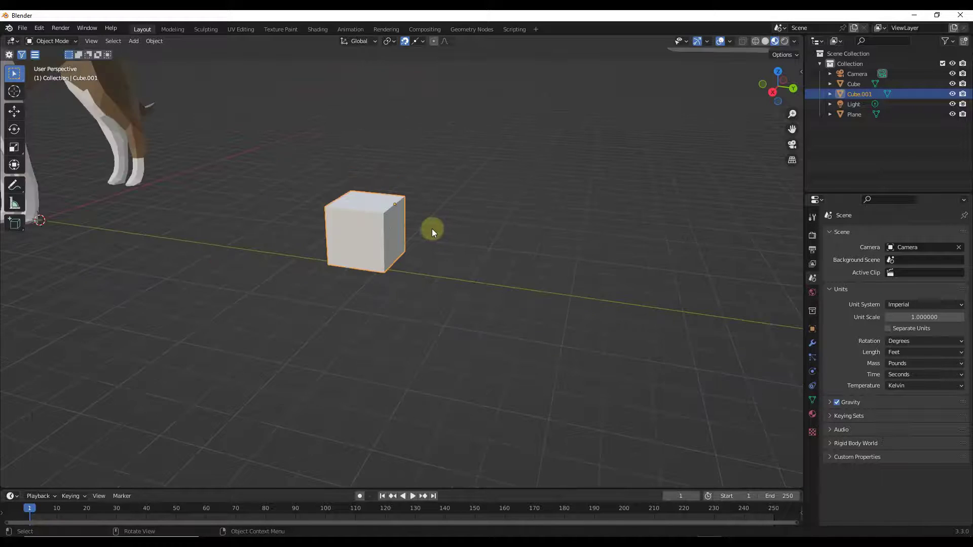
scroll(200, 231, "up", 3)
scroll(218, 224, "down", 3)
scroll(506, 236, "up", 2)
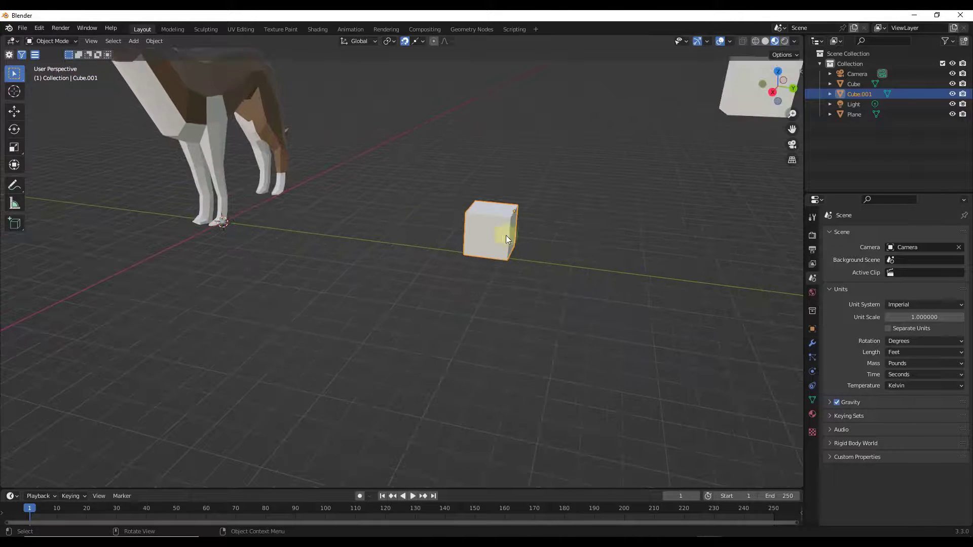
Snap the 3D cursor to Cube.001's origin, then drag it to the cube's bottom edge
key("shift+s")
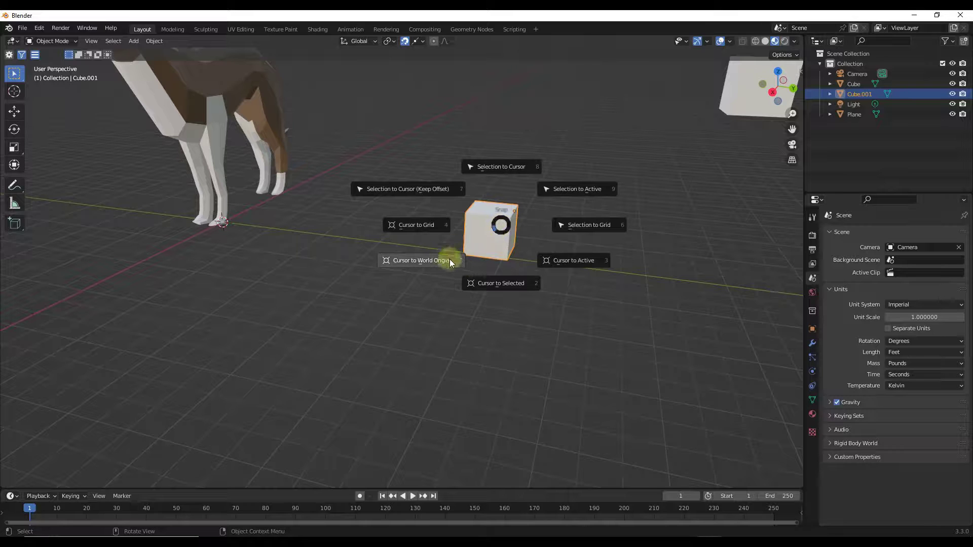
left_click(489, 278)
scroll(531, 233, "up", 2)
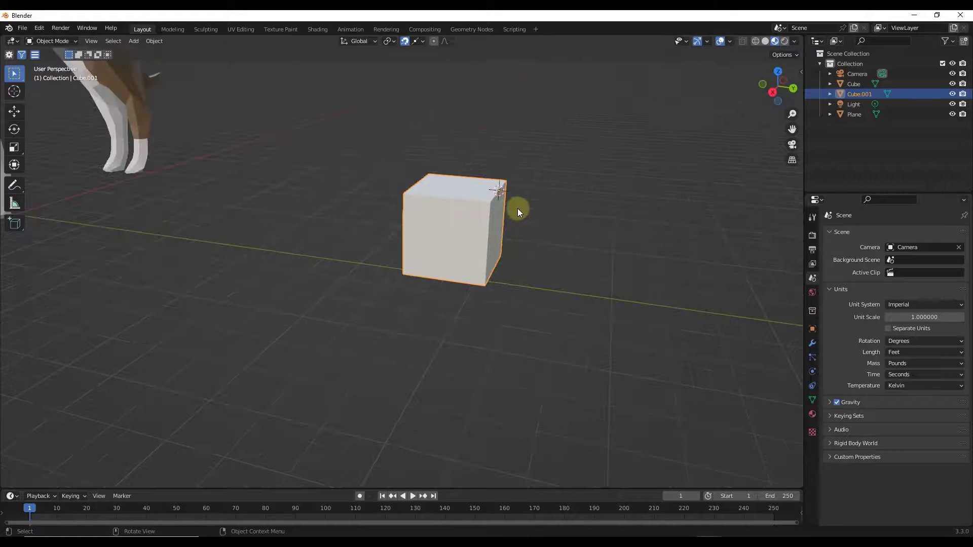
middle_click_drag(504, 205, 490, 244)
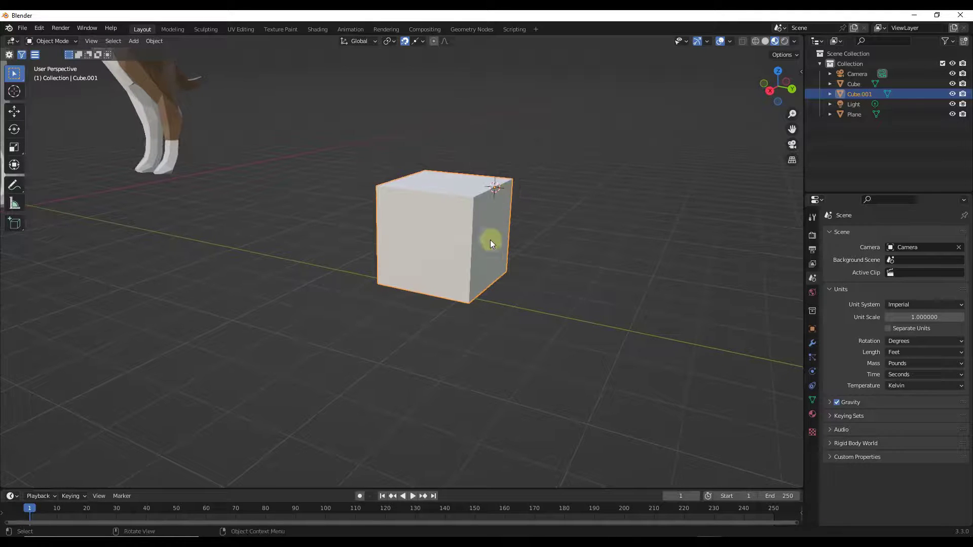
right_click_drag(497, 276, 489, 286, "shift")
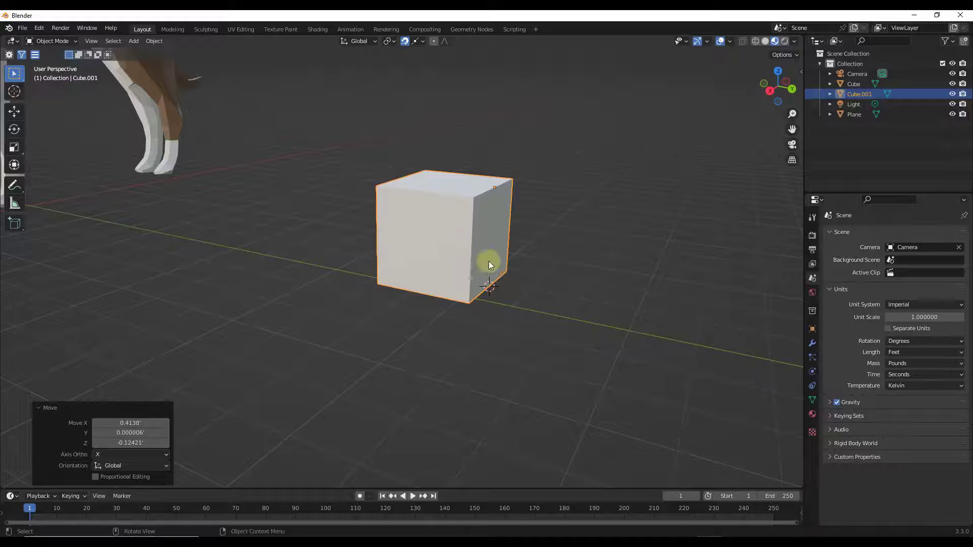
scroll(510, 229, "up", 2)
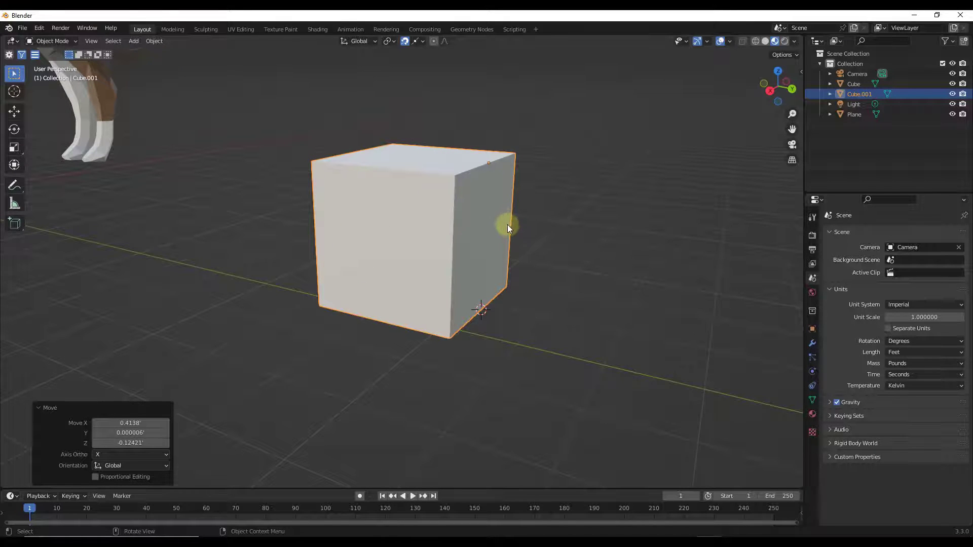
middle_click_drag(507, 224, 507, 239)
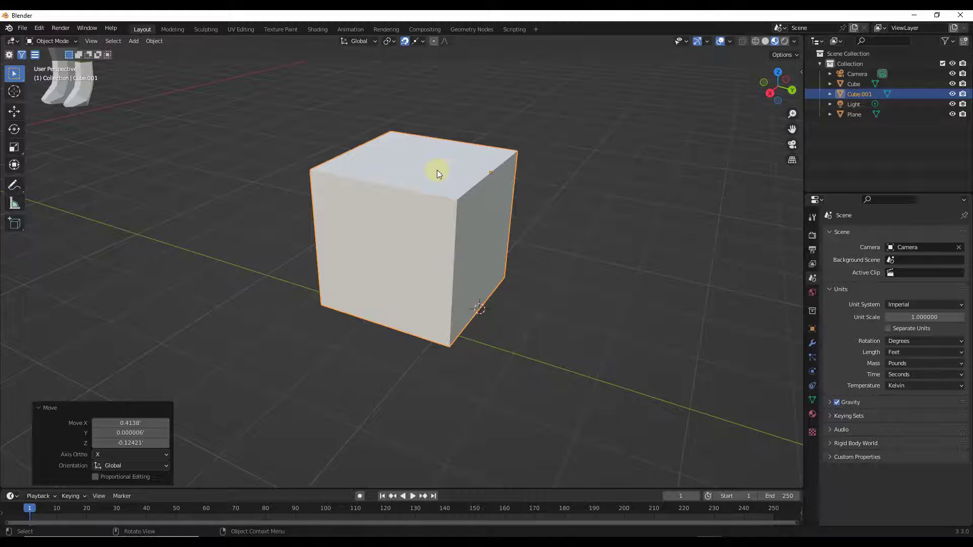
middle_click_drag(430, 234, 435, 231)
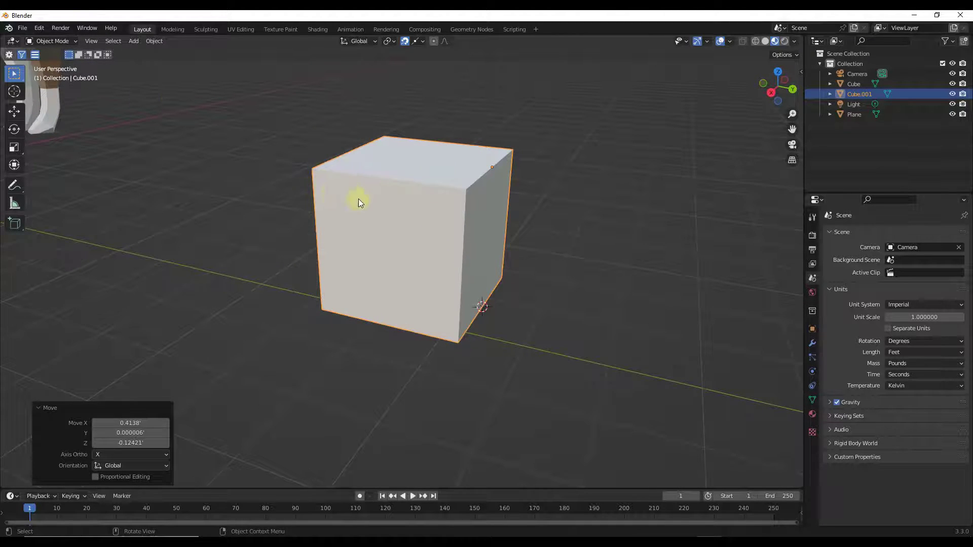
In Edit Mode, snap the 3D cursor to the centre of the cube's top face
key("Tab")
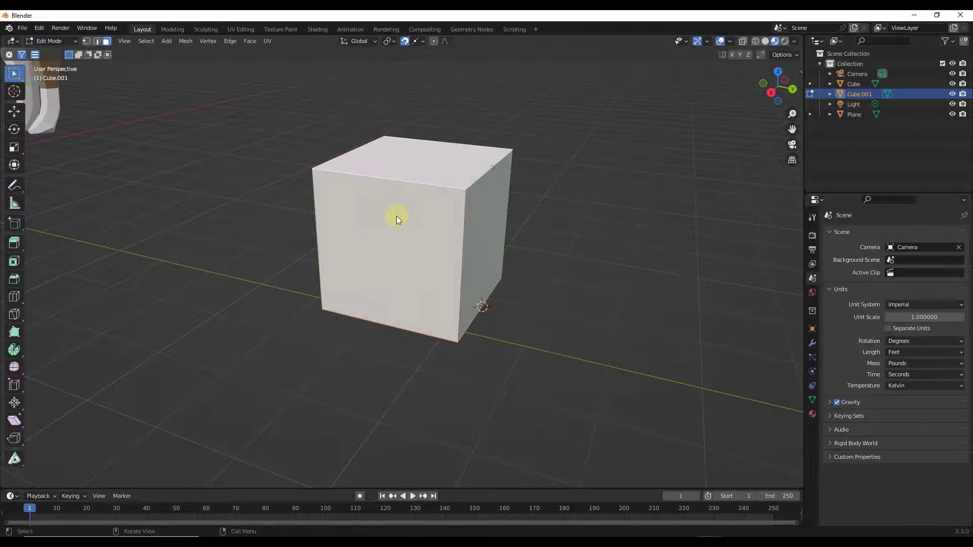
middle_click_drag(428, 169, 424, 174)
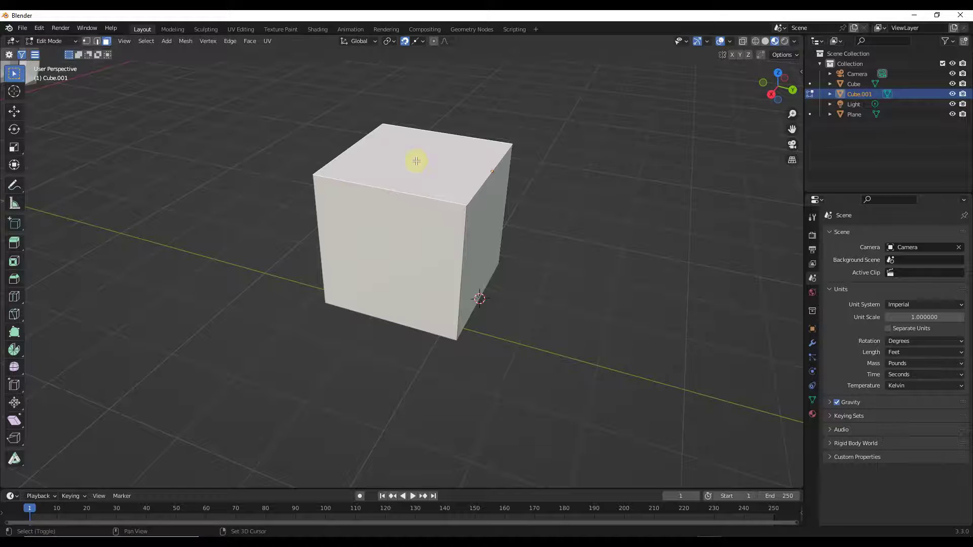
key("shift+s")
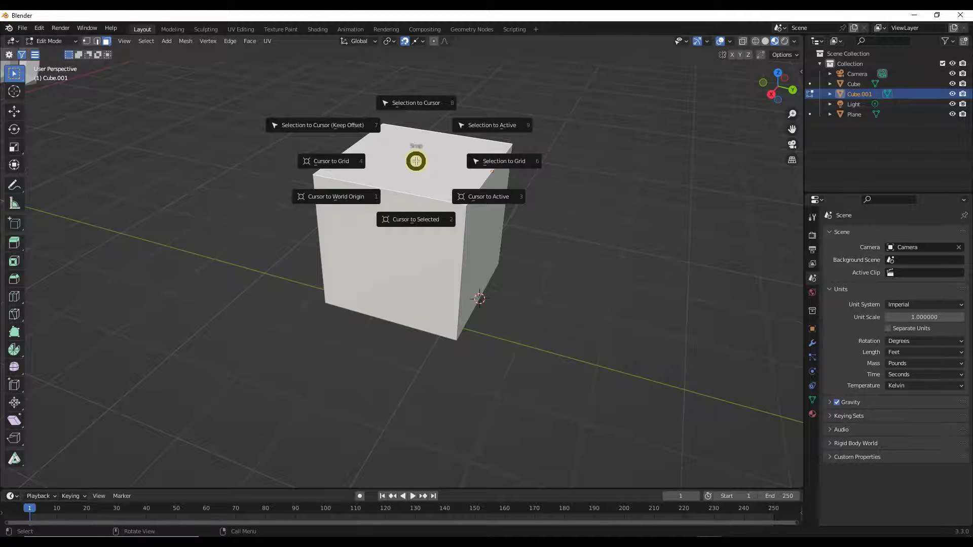
left_click(413, 219)
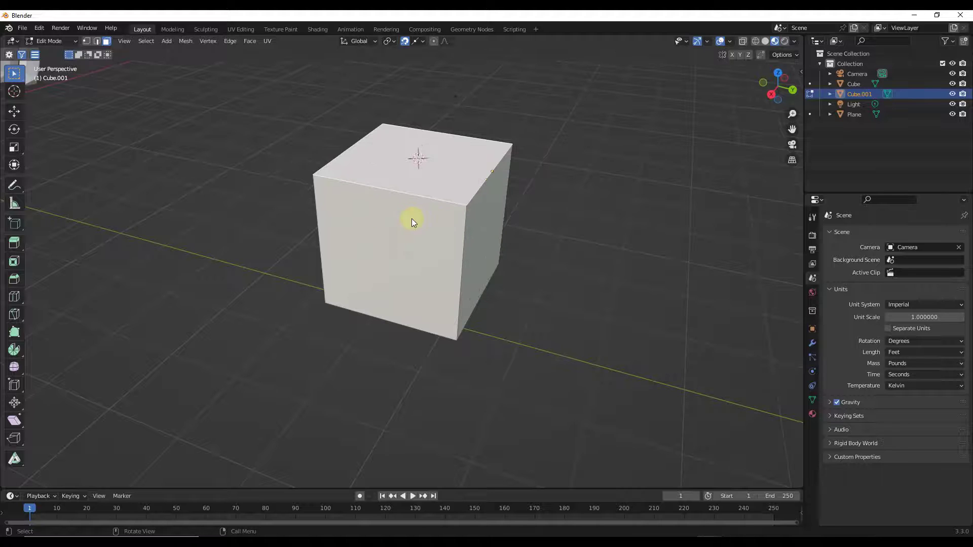
Select the cube's front face and snap the 3D cursor to its centre
middle_click_drag(426, 170, 491, 167)
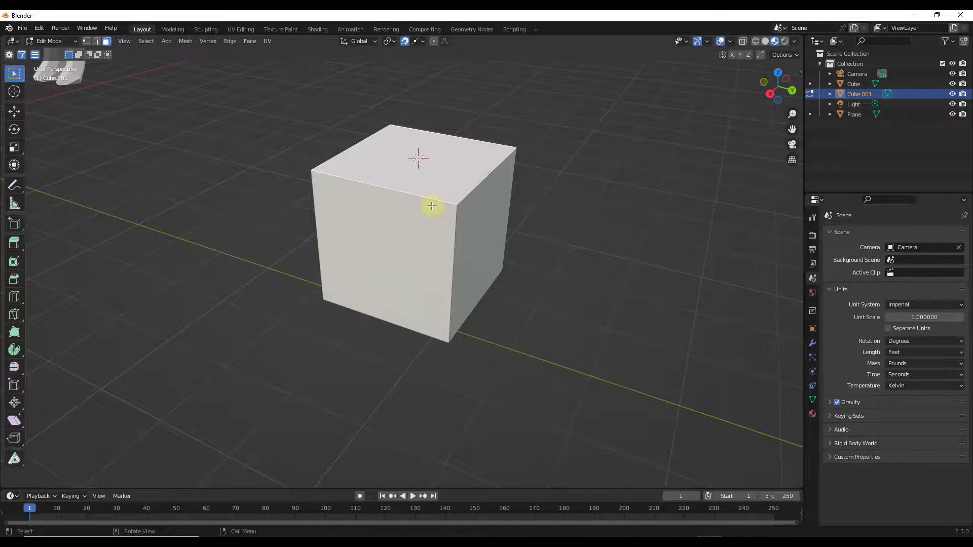
mouse_move(432, 205)
middle_mouse_down()
mouse_move(441, 208)
mouse_move(437, 219)
mouse_move(441, 208)
middle_mouse_up()
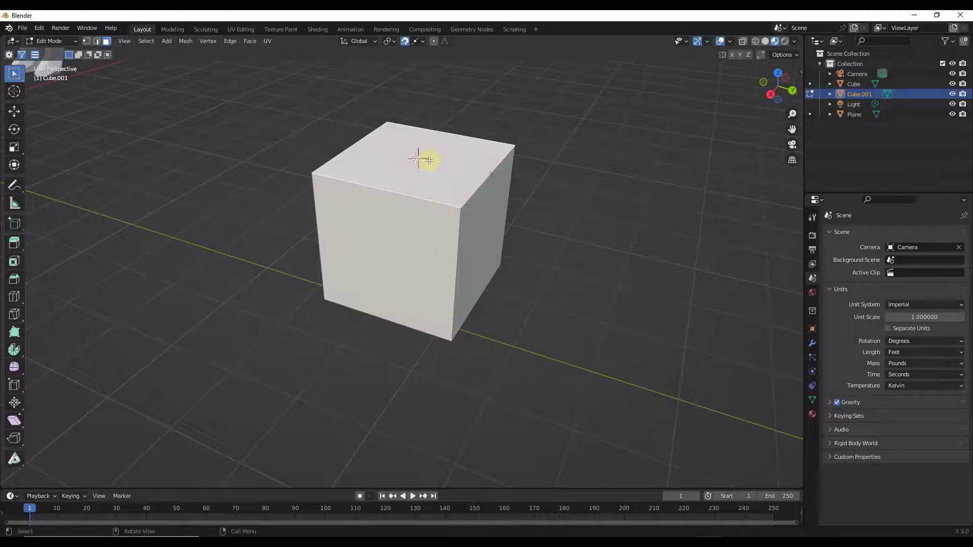
left_click(396, 251)
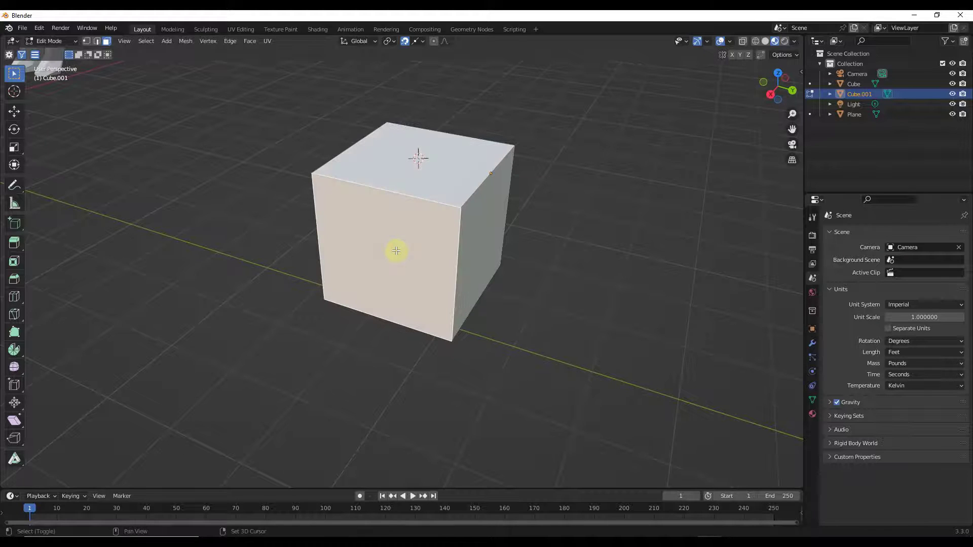
key("shift+s")
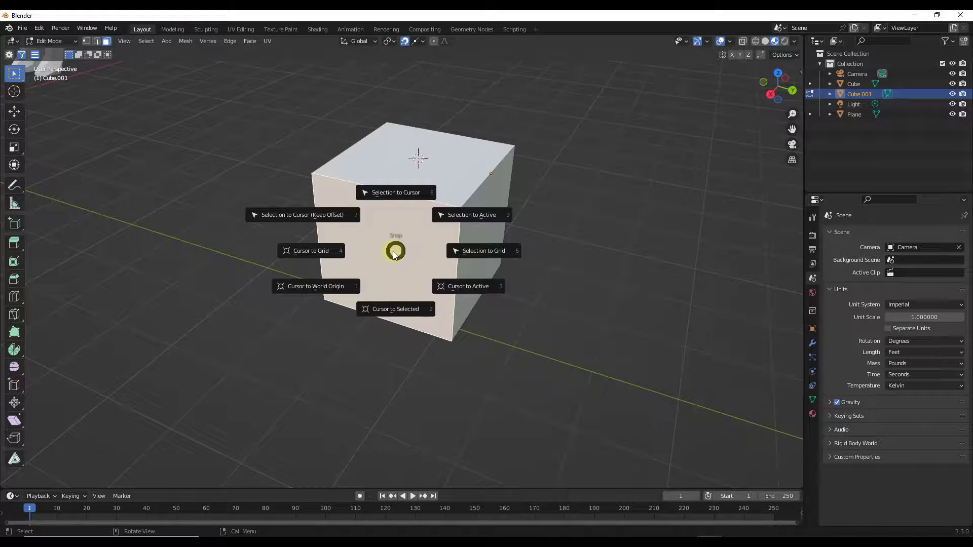
left_click(391, 307)
middle_click_drag(461, 241, 560, 281)
Add a Cylinder mesh (32 vertices, 1' radius, 2' depth) and frame it
key("Tab")
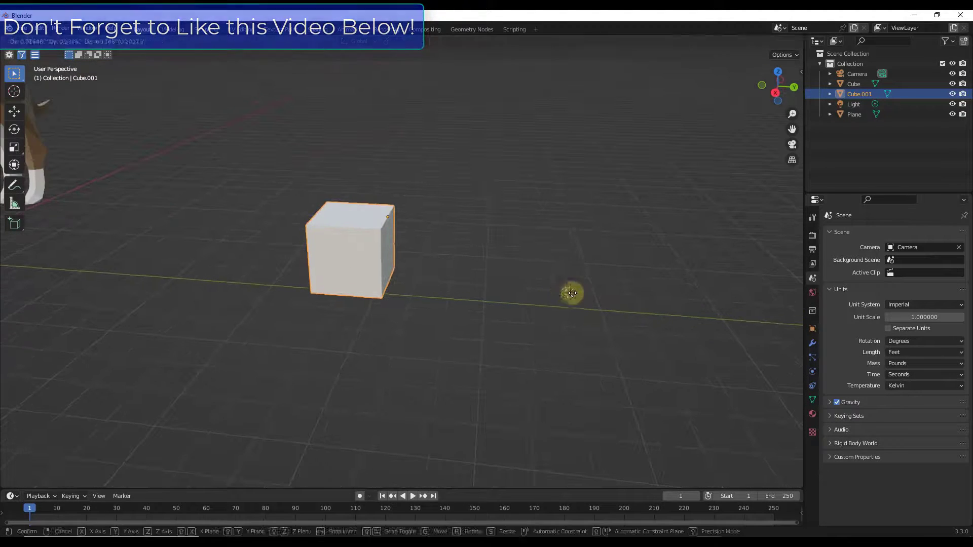
key("shift+a")
mouse_move(582, 290)
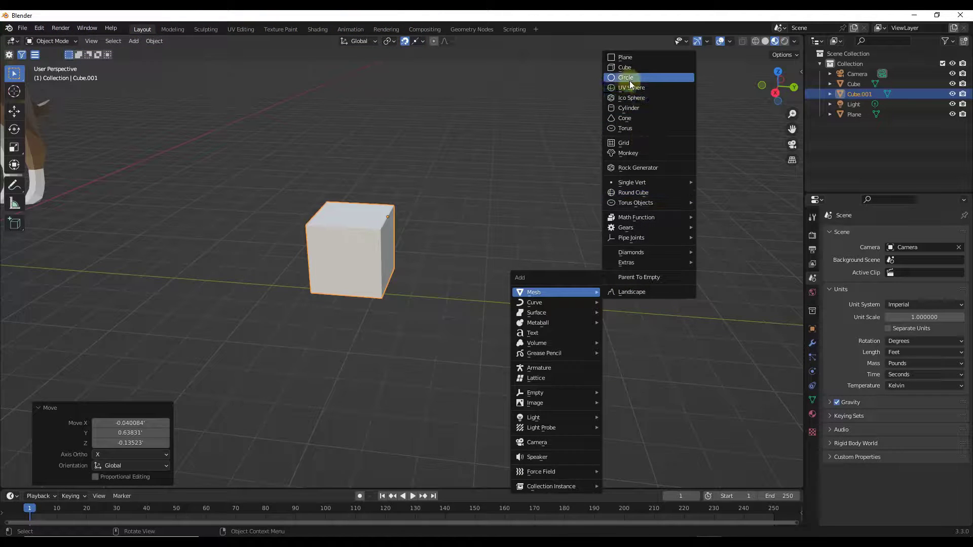
left_click(634, 108)
key("KP_Decimal")
middle_click_drag(416, 286, 405, 256)
Snap the 3D cursor to the centre of the cylinder's top face
key("Tab")
left_click(410, 244)
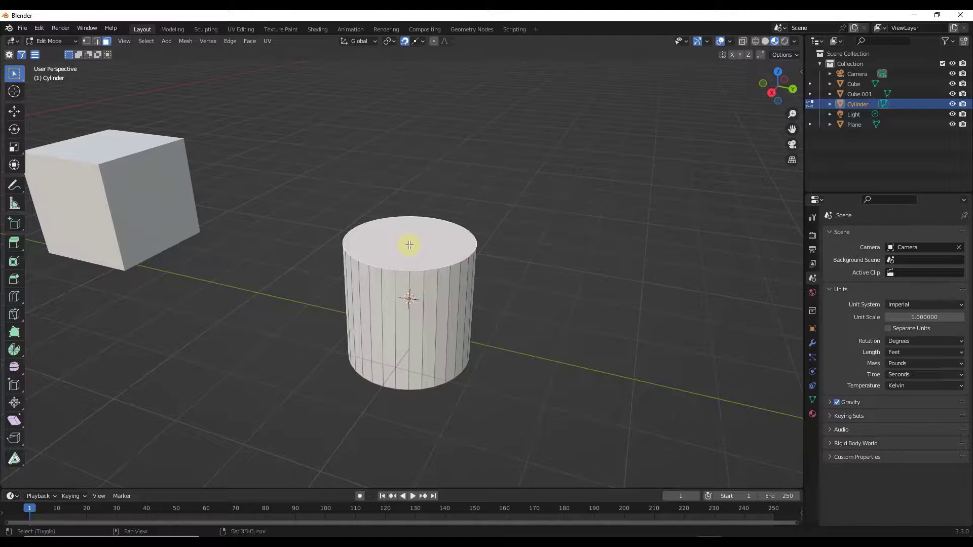
key("shift+s")
left_click(403, 295)
key("Tab")
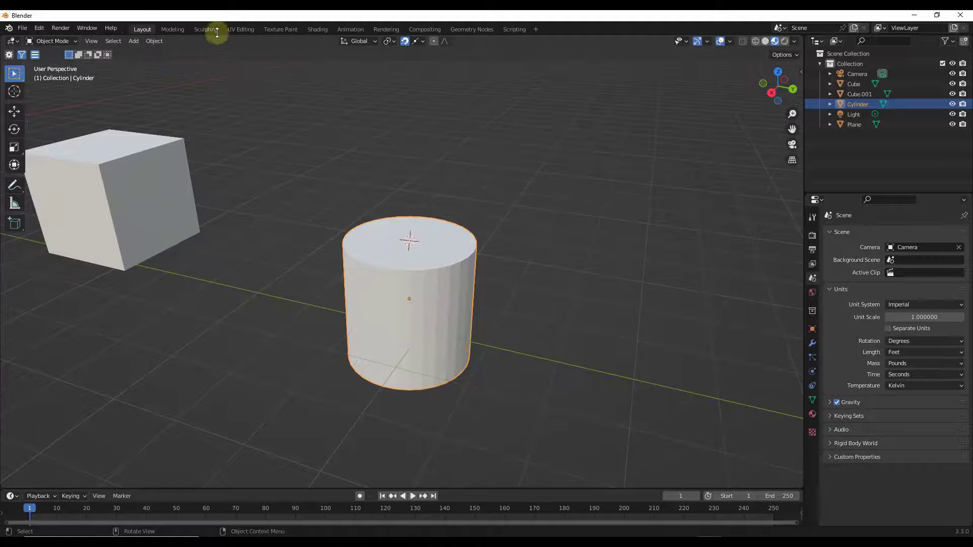
left_click(157, 43)
Set the cylinder's origin to the 3D cursor and test it with a cancelled X rotation
mouse_move(174, 62)
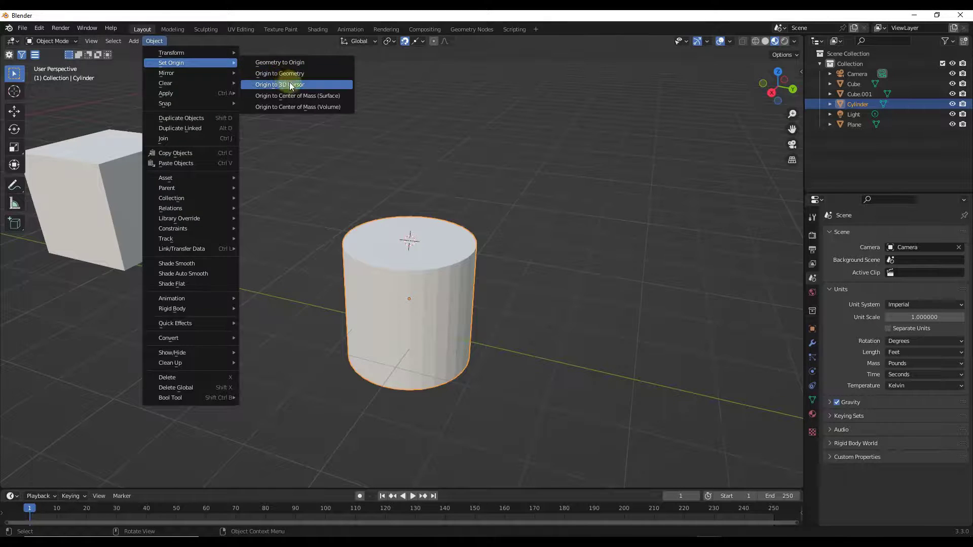
left_click(284, 83)
middle_click_drag(411, 304, 462, 284)
key("r")
key("x")
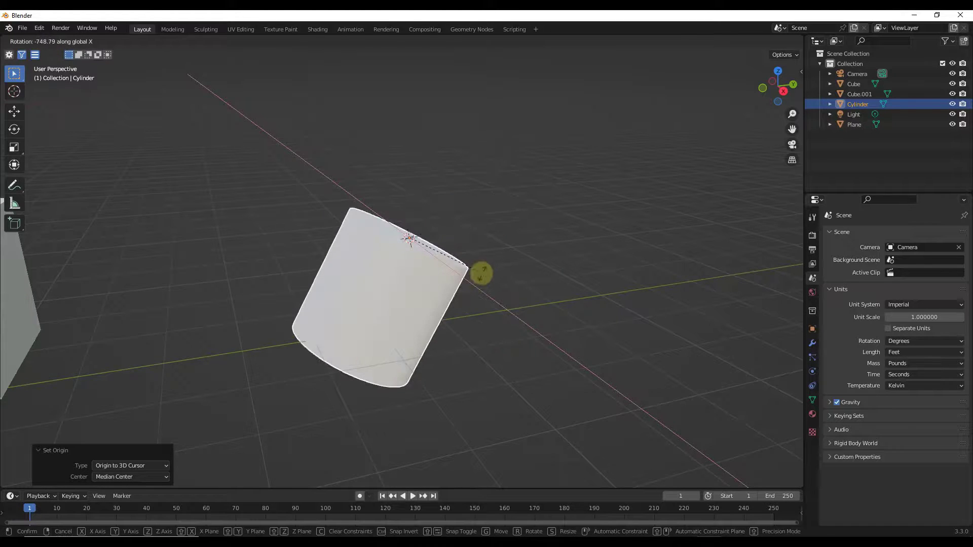
right_click(488, 257)
middle_click_drag(488, 257, 447, 276)
Snap the 3D cursor to a strip of side faces and set the cylinder's origin there
key("Tab")
left_click(439, 277)
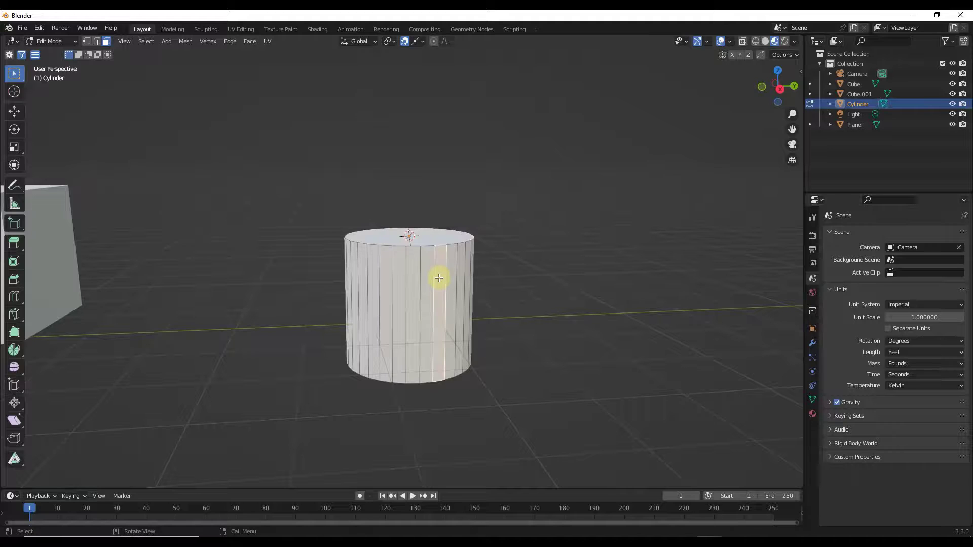
key("ctrl+Tab")
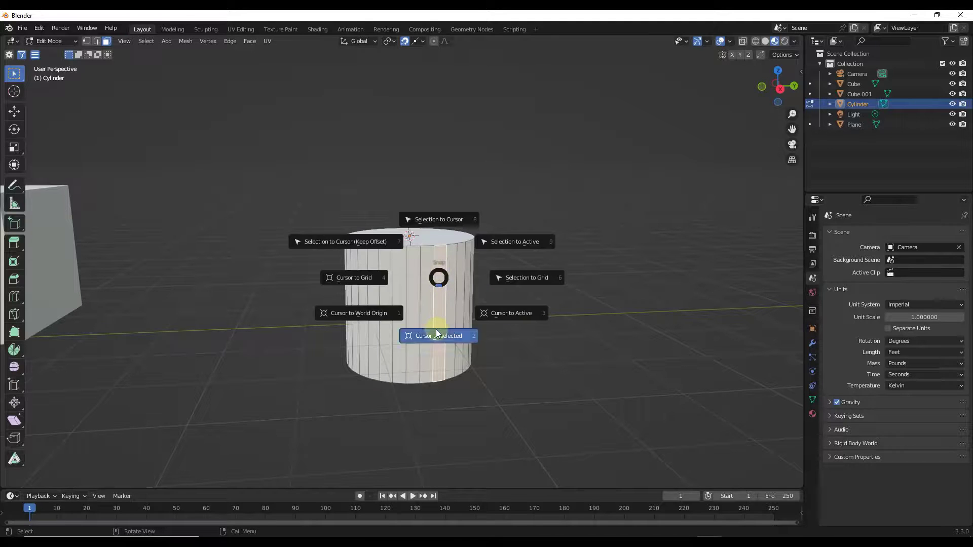
left_click(439, 332)
left_click(150, 41)
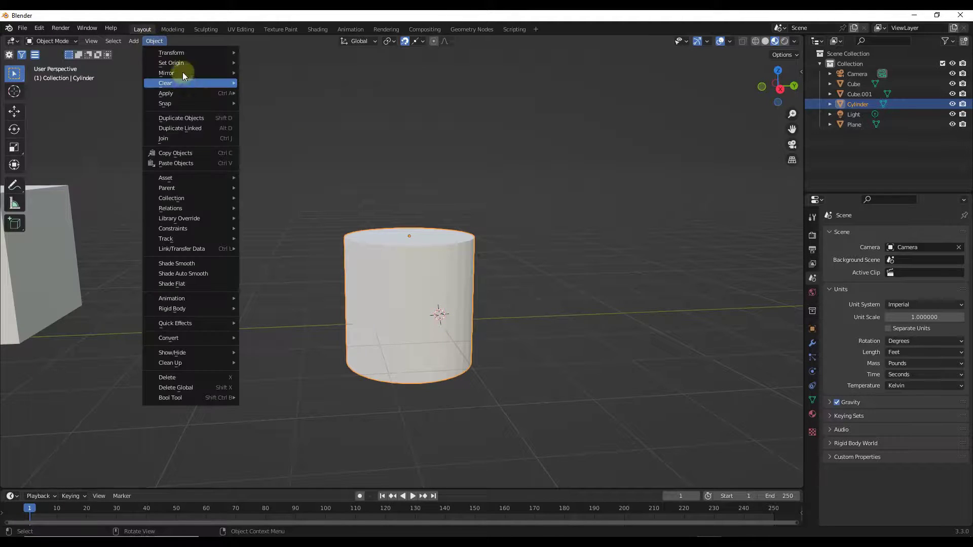
mouse_move(183, 61)
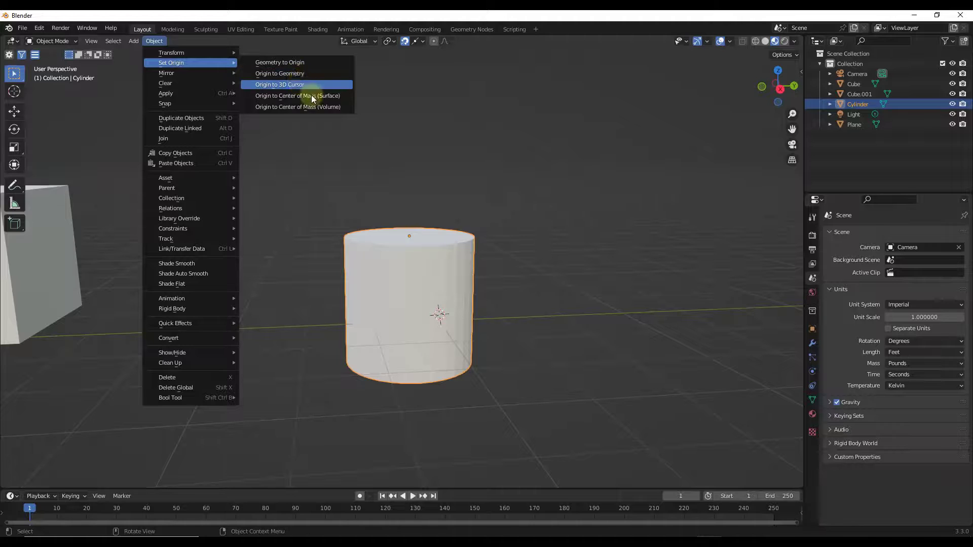
left_click(301, 85)
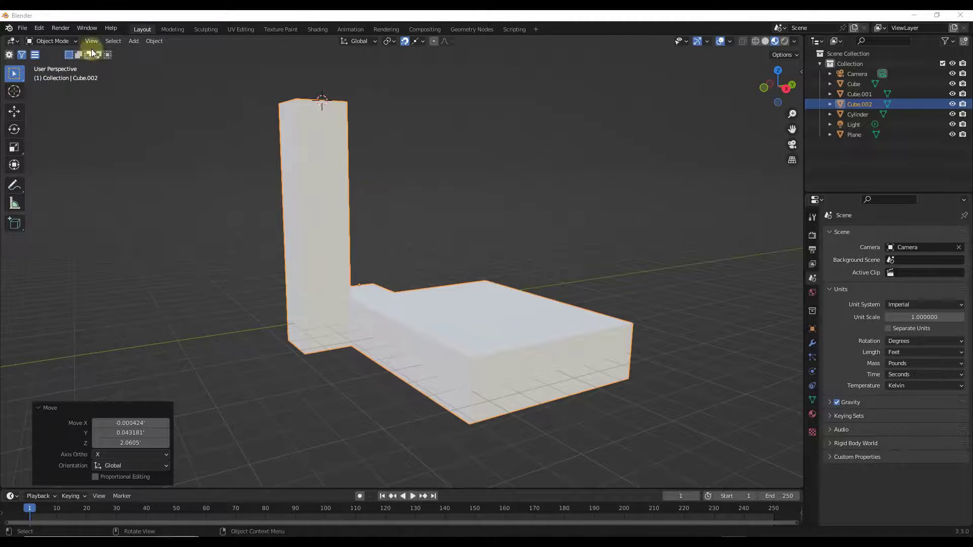
Try Origin to Center of Mass (Surface), then set Cube.002's origin to Center of Mass (Volume)
left_click(154, 41)
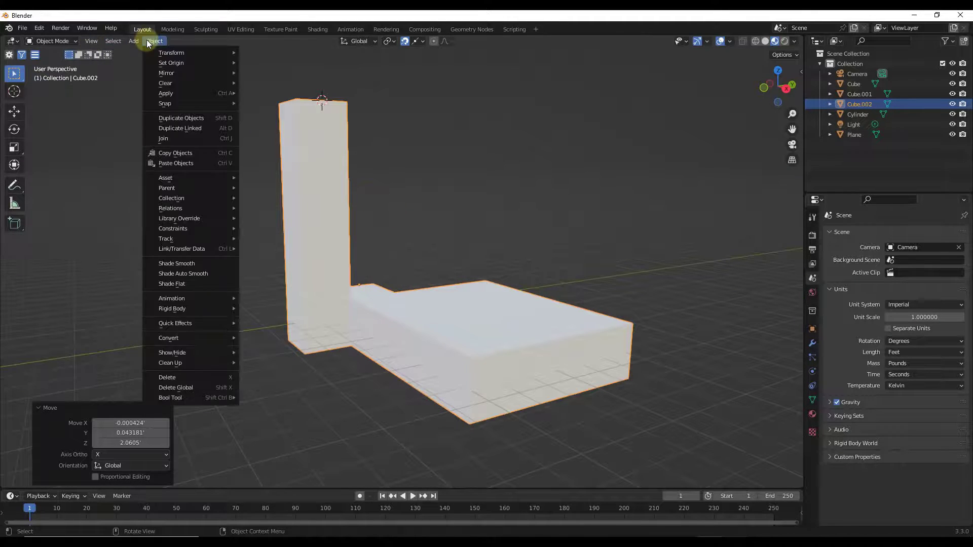
mouse_move(214, 64)
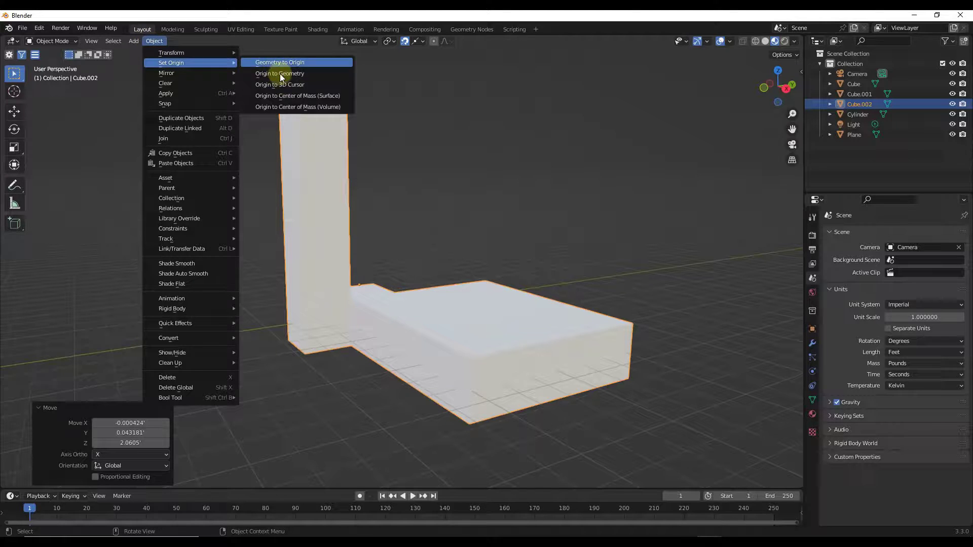
left_click(297, 97)
left_click(158, 40)
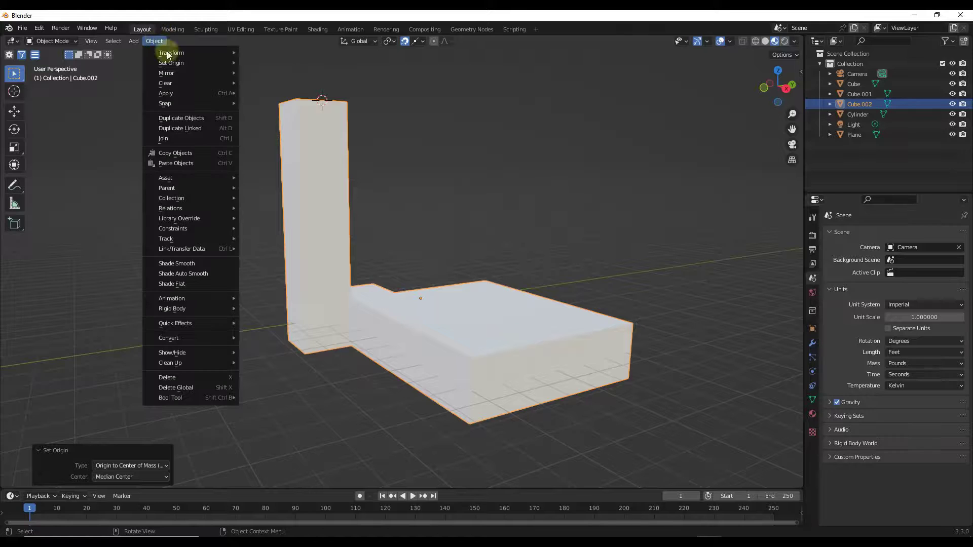
mouse_move(179, 61)
left_click(290, 108)
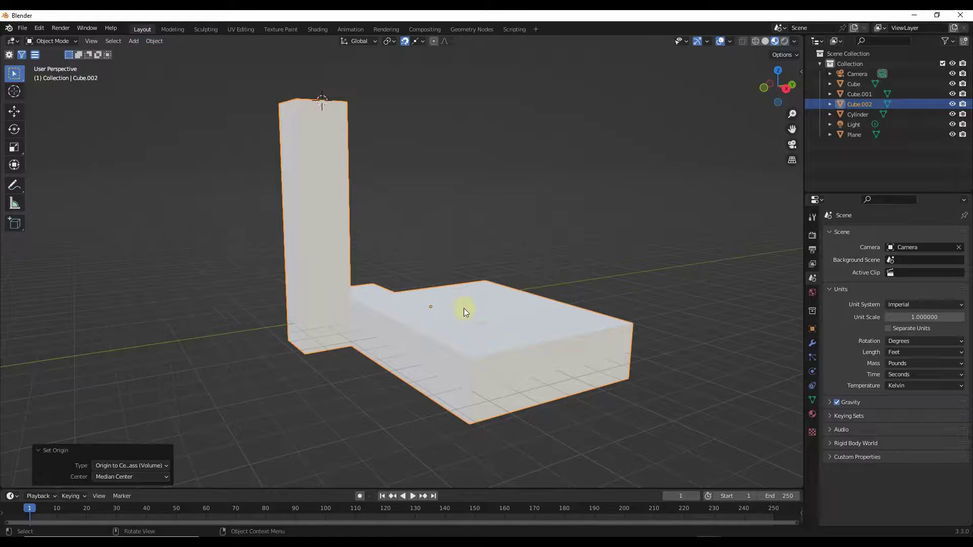
middle_click_drag(524, 317, 501, 314)
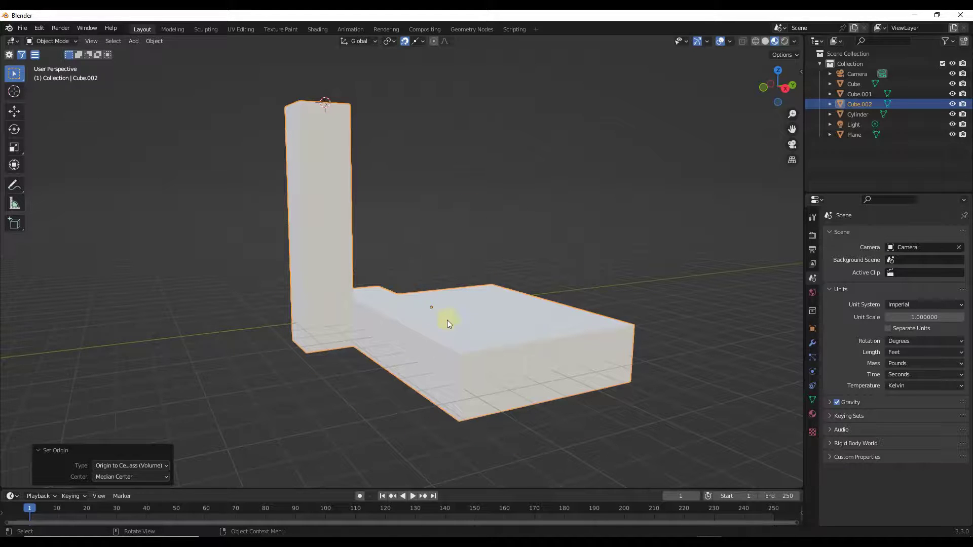
left_click(152, 45)
Set Cube.002's origin to Center of Mass (Surface)
mouse_move(175, 62)
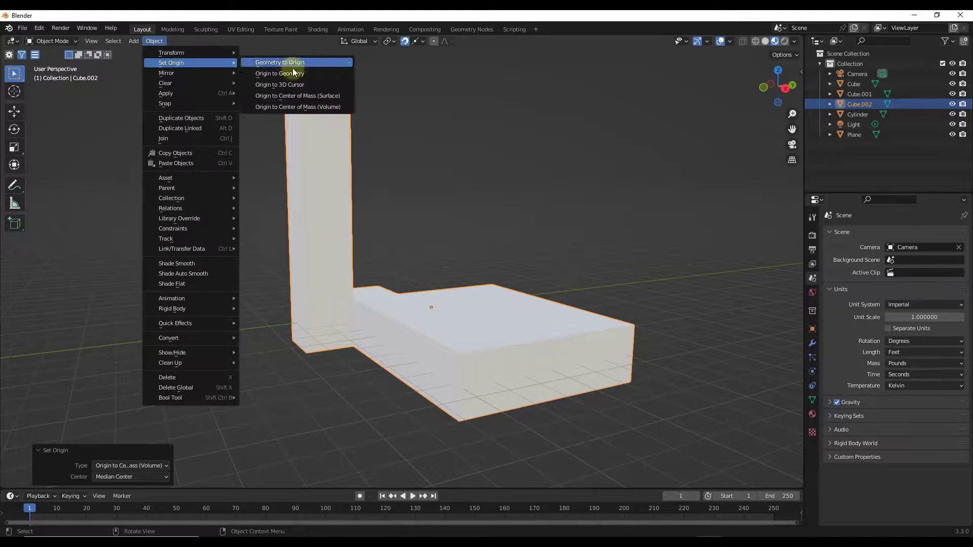
left_click(301, 96)
middle_click_drag(445, 235, 500, 347)
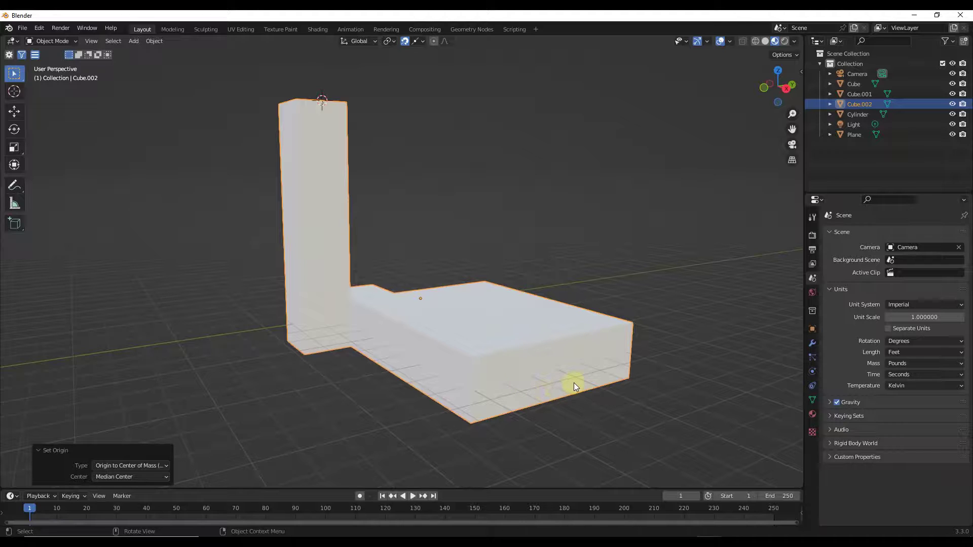
middle_click_drag(573, 382, 561, 375)
Place the 3D cursor on the lower block's bottom edge, then turn to the C-shaped Cube.003
right_click_drag(605, 388, 571, 392, "shift")
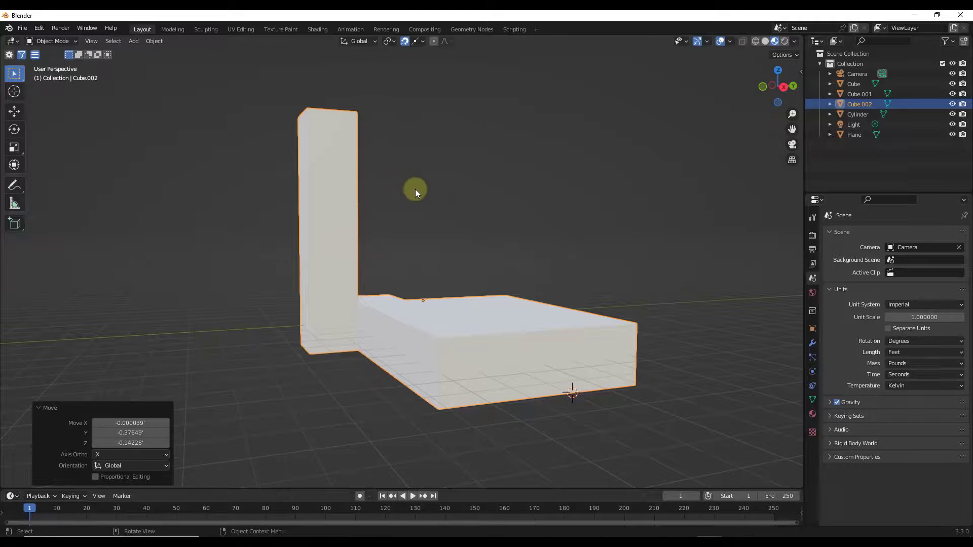
left_click(152, 40)
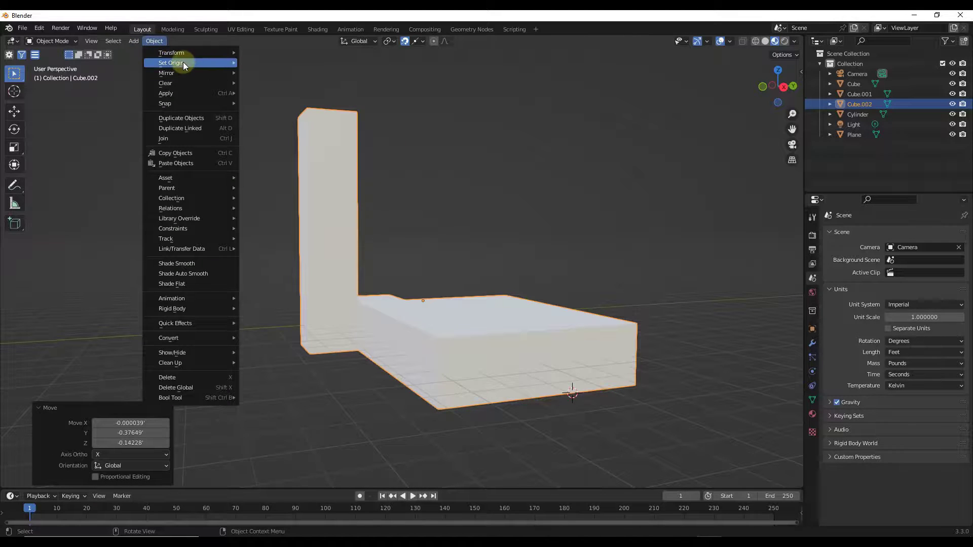
mouse_move(184, 62)
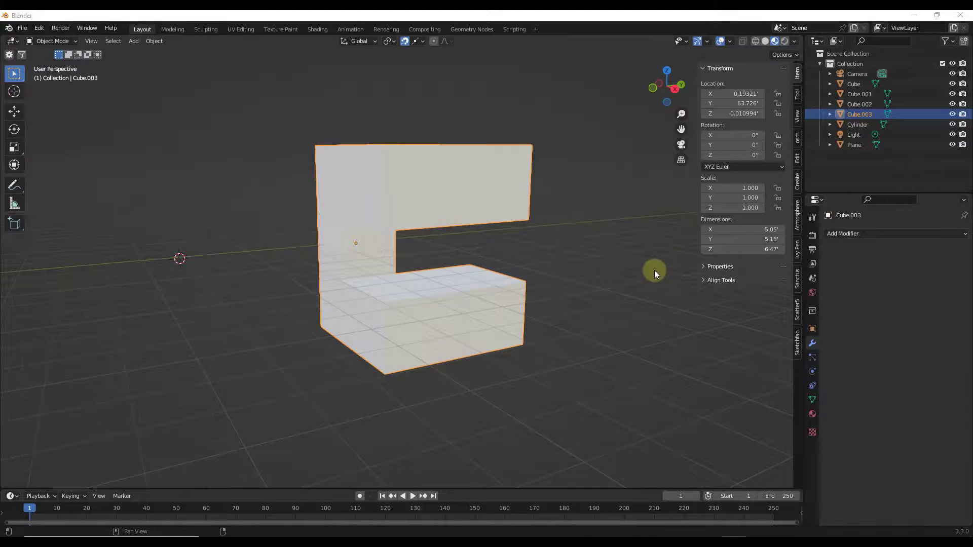
mouse_move(517, 224)
middle_mouse_down()
mouse_move(567, 206)
mouse_move(534, 191)
mouse_move(515, 218)
mouse_move(532, 220)
middle_mouse_up()
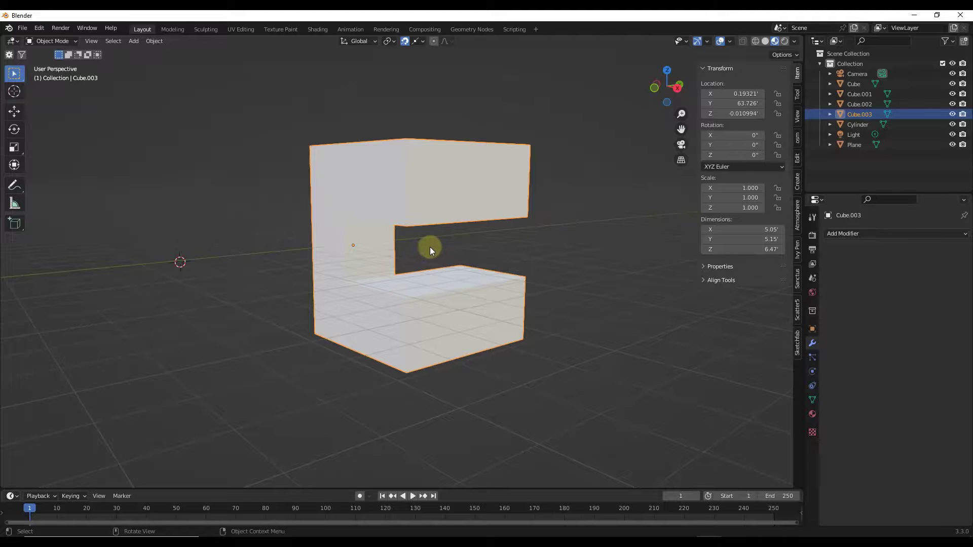
Enable Affect Only Origins and snap Cube.003's origin to a corner vertex of the upper arm
left_click(796, 56)
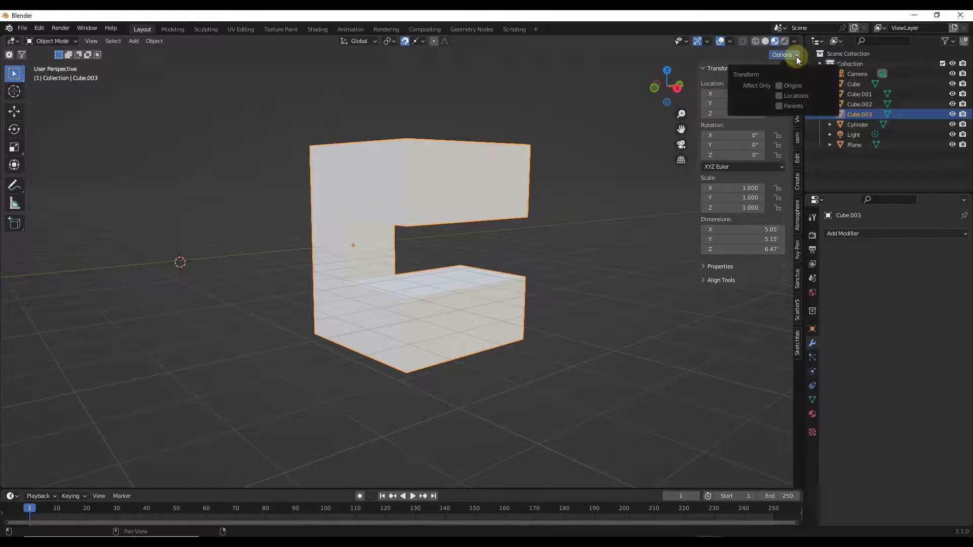
left_click(778, 86)
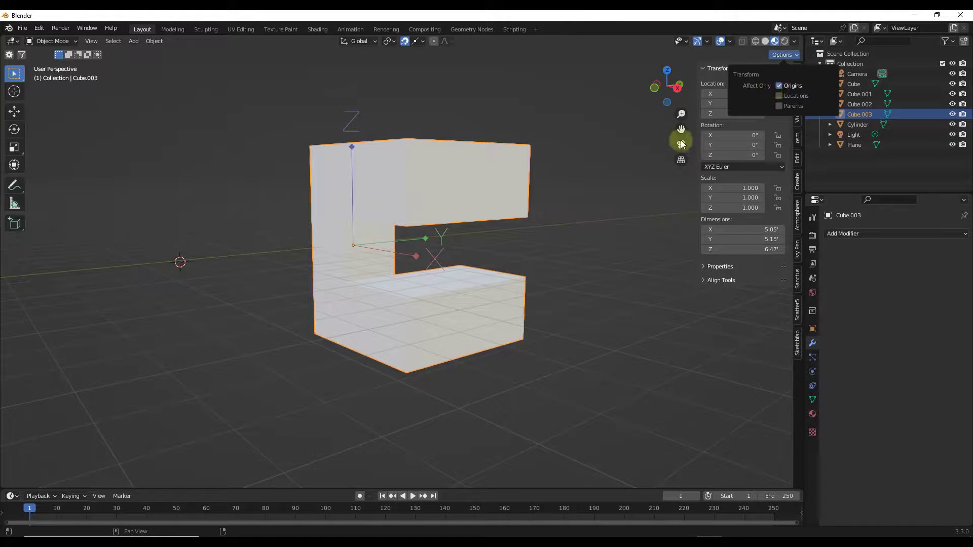
key("g")
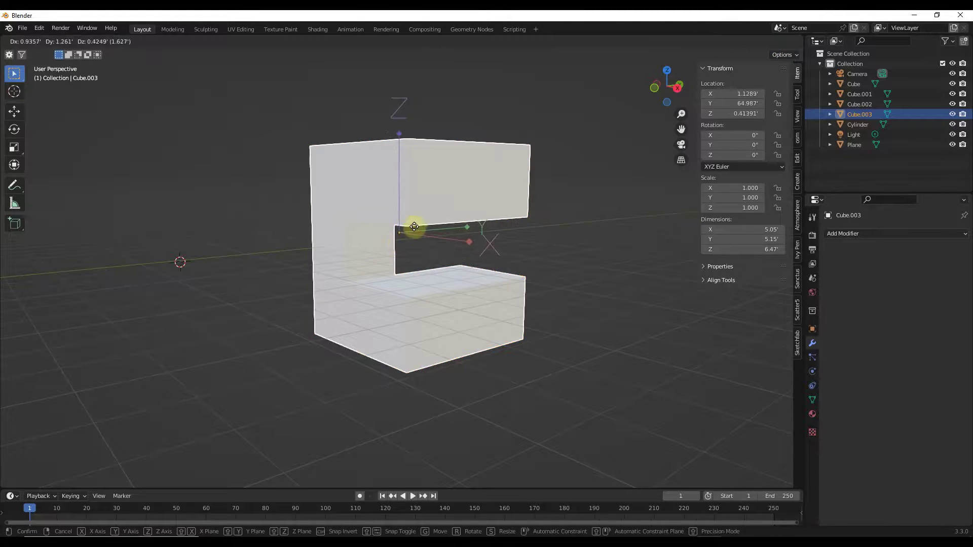
key("ctrl")
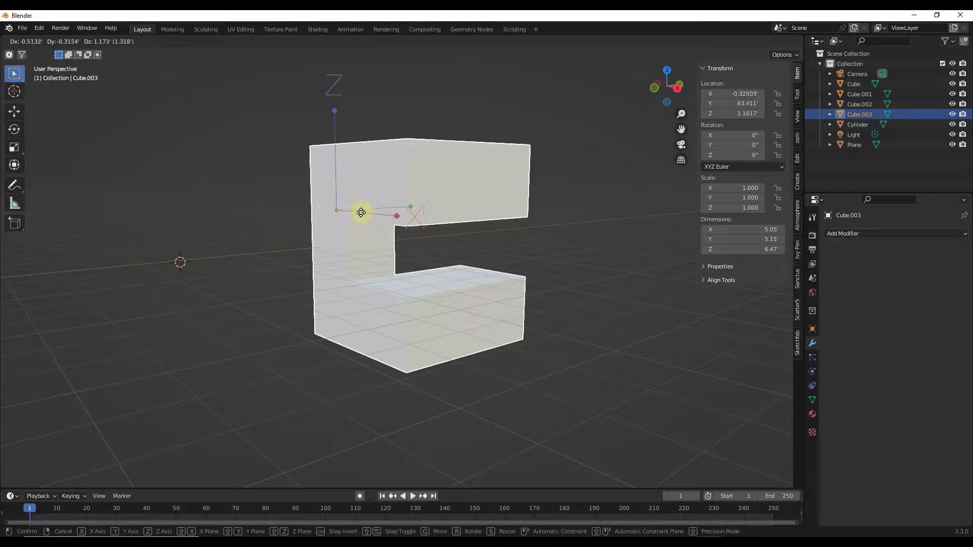
left_click(377, 208)
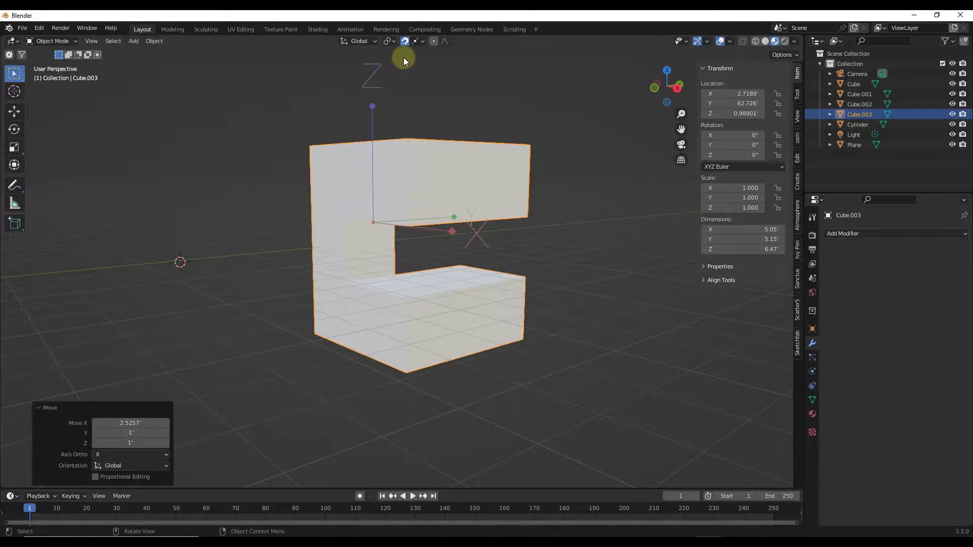
left_click(423, 41)
left_click(396, 72)
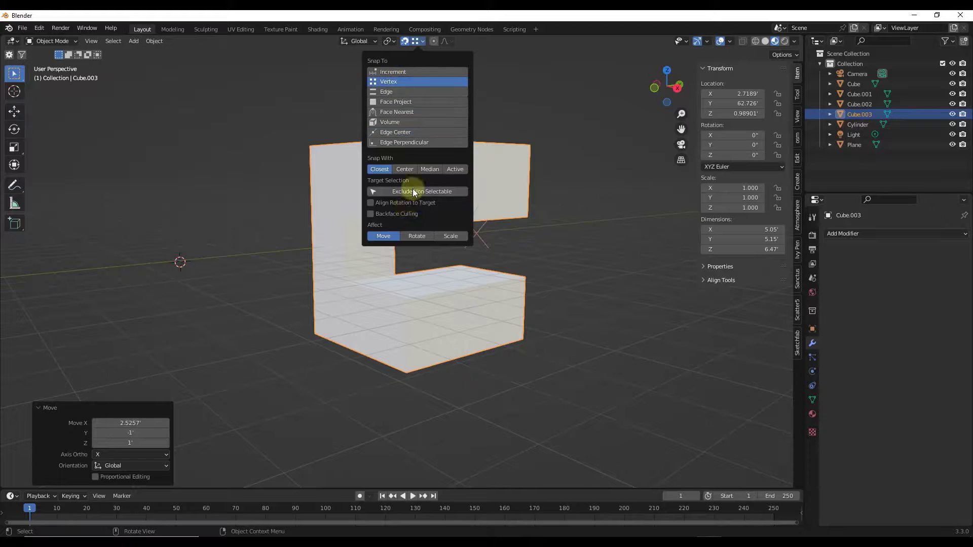
Snap Cube.003's origin to the C's lower-right, bottom front, and bottom-left corners in turn
key("g")
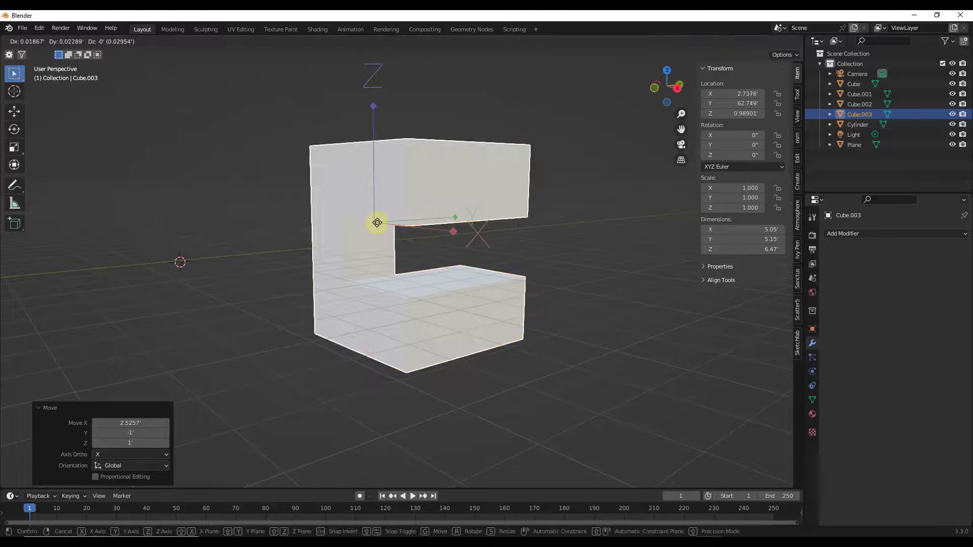
left_click(529, 339)
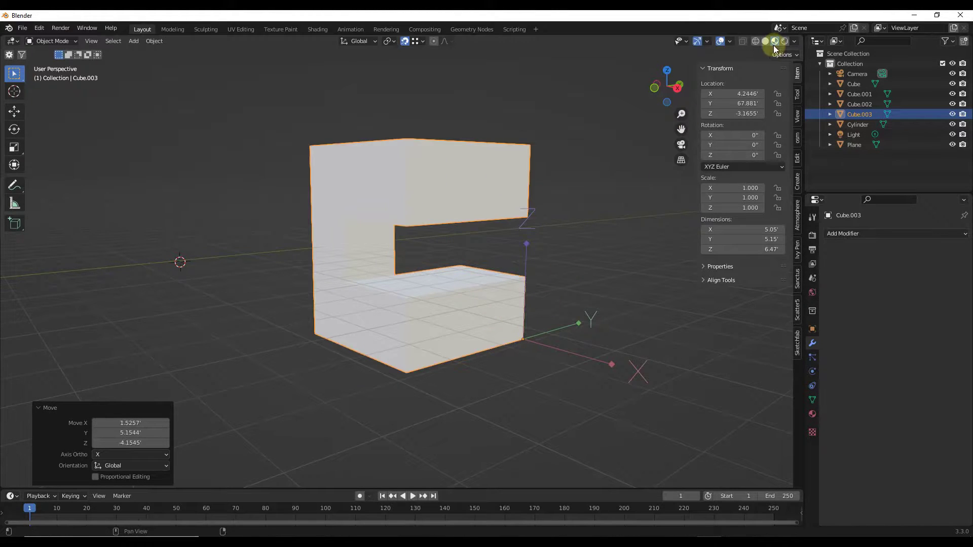
left_click(780, 55)
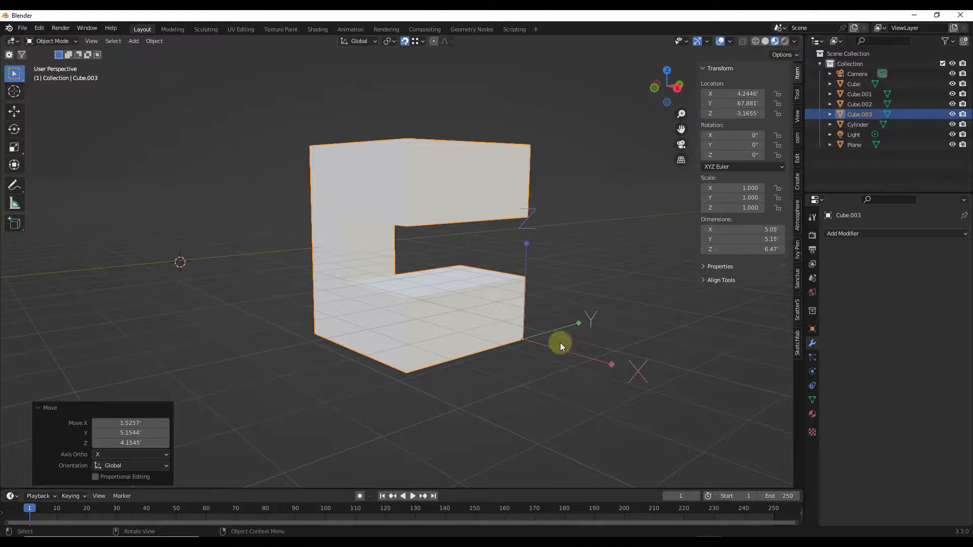
key("g")
left_click(405, 377)
key("g")
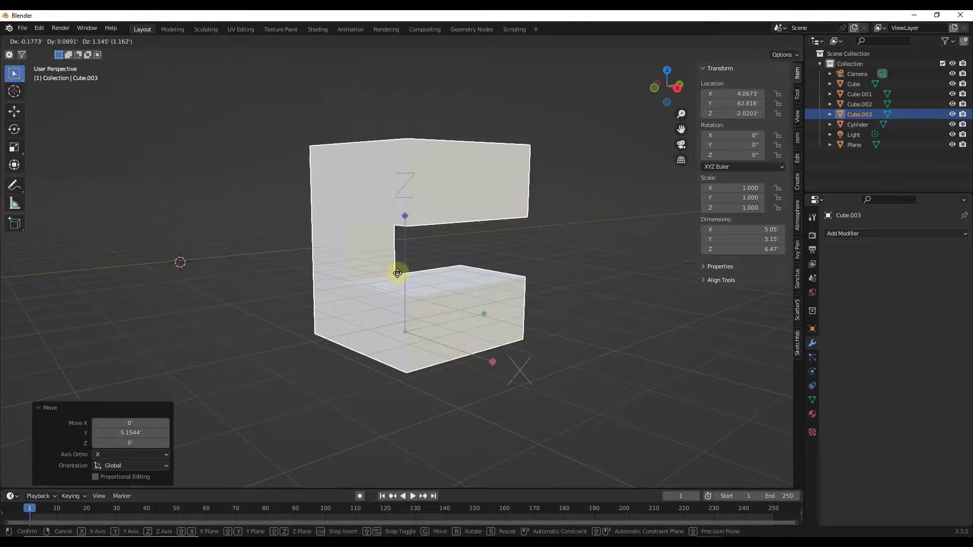
left_click(404, 227)
key("g")
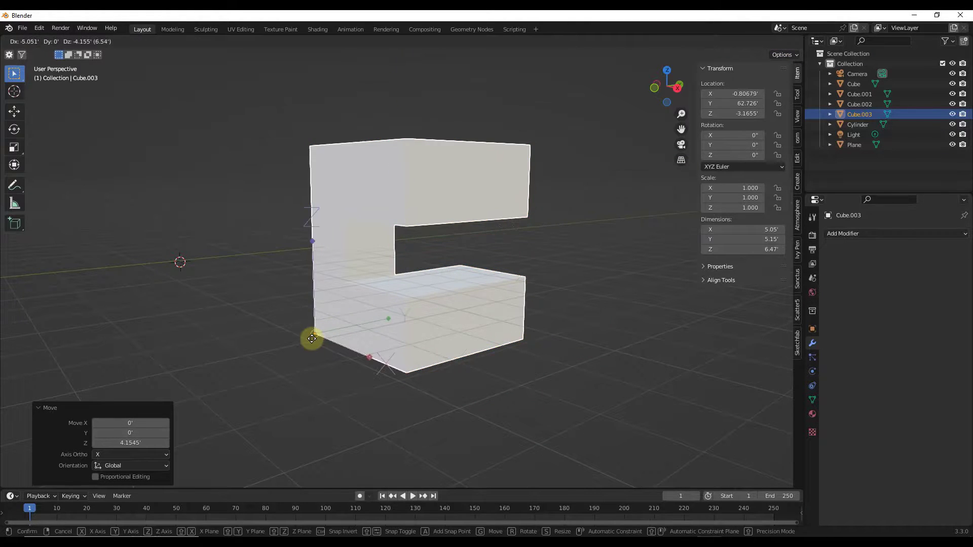
left_click(314, 334)
Move the origin up along Z, then back down to the bottom-left corner
key("g")
key("z")
left_click(312, 148)
key("g")
key("z")
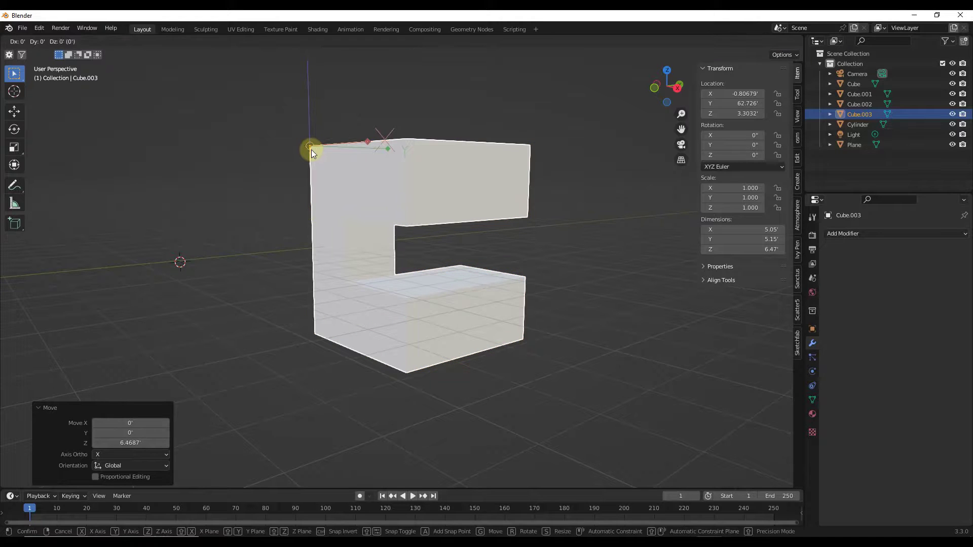
left_click(314, 333)
Move the origin to the bottom front corner, then back along X (-5.0514) to the bottom-left corner
middle_click_drag(477, 302, 493, 282)
key("g")
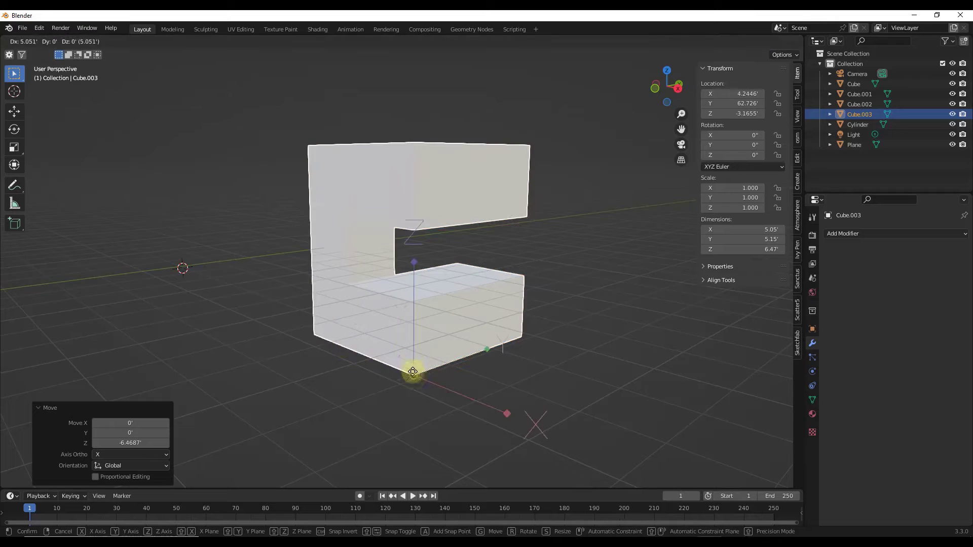
left_click(415, 376)
key("g")
key("x")
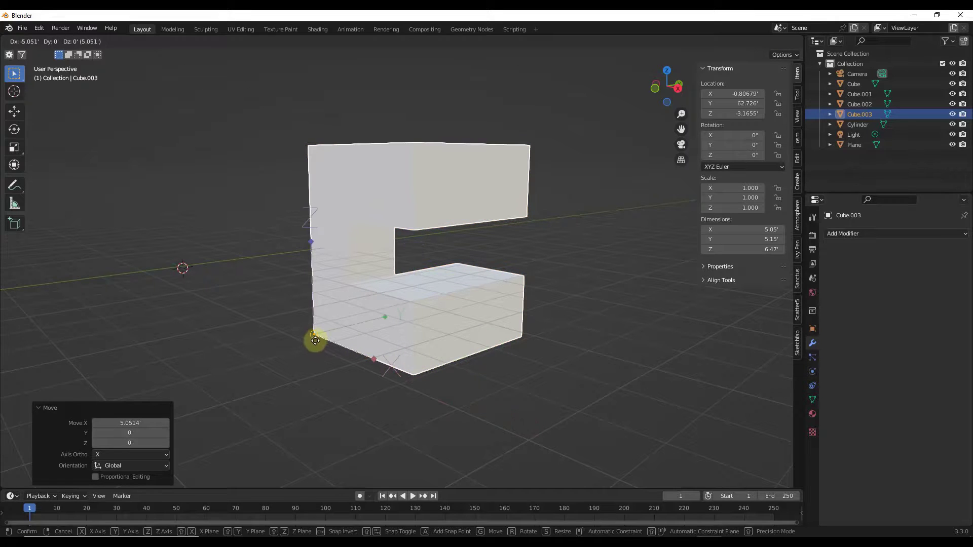
left_click(315, 335)
Start an X-axis rotation of Cube.003 and cancel it, keeping its rotation at 0°
key("r")
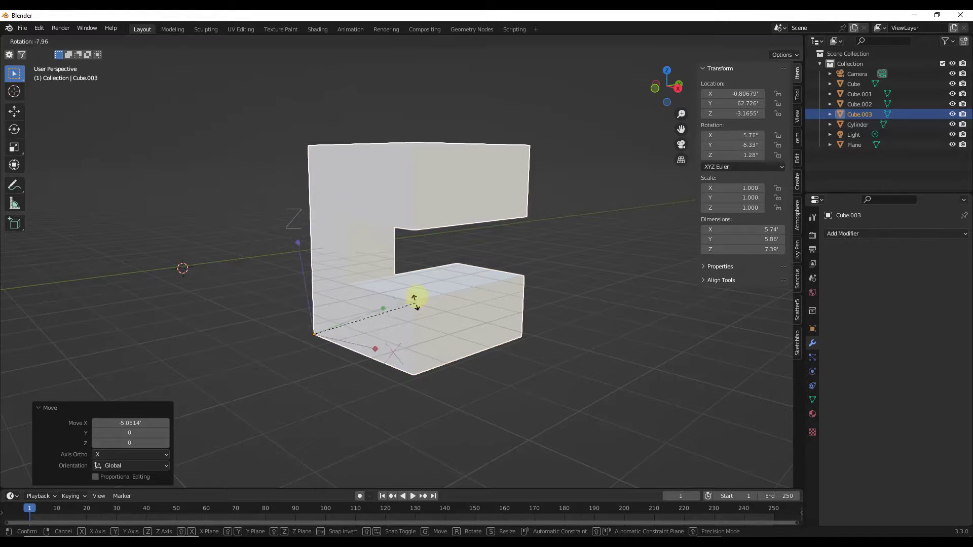
key("x")
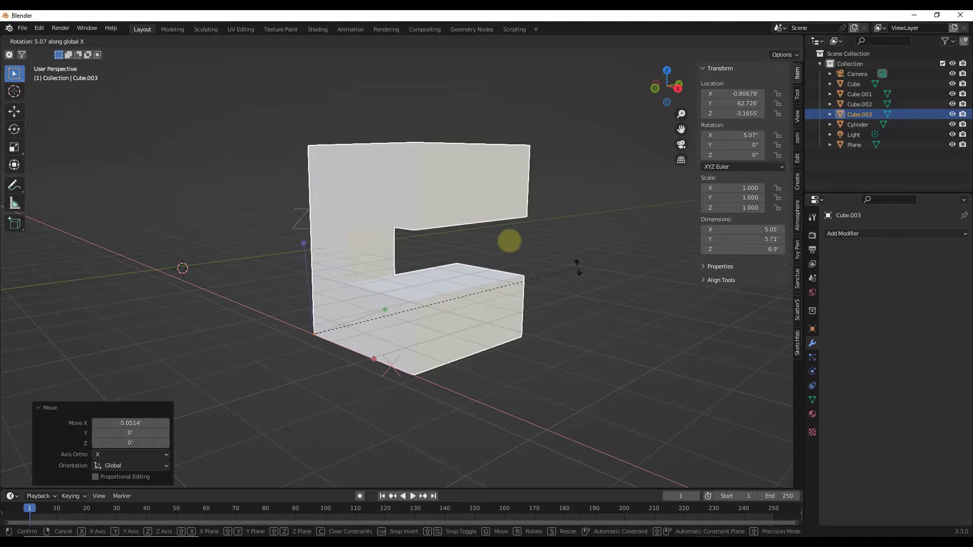
key("Escape")
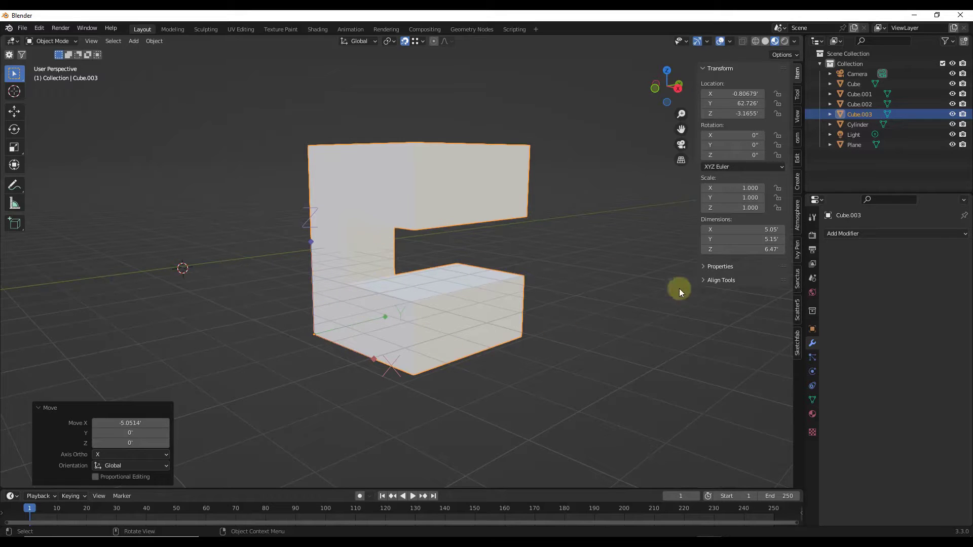
scroll(486, 268, "down", 2)
scroll(371, 265, "up", 2)
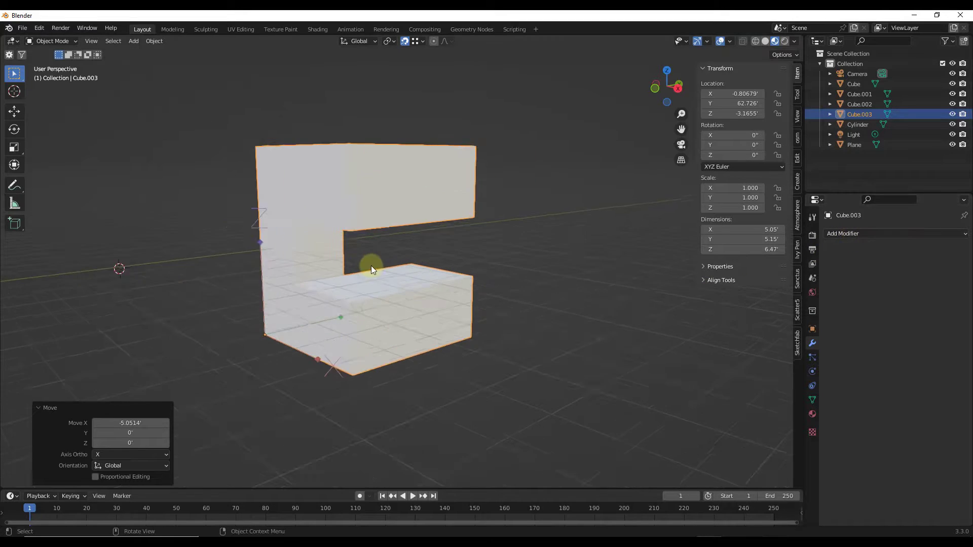
scroll(371, 266, "up", 1)
left_click(782, 55)
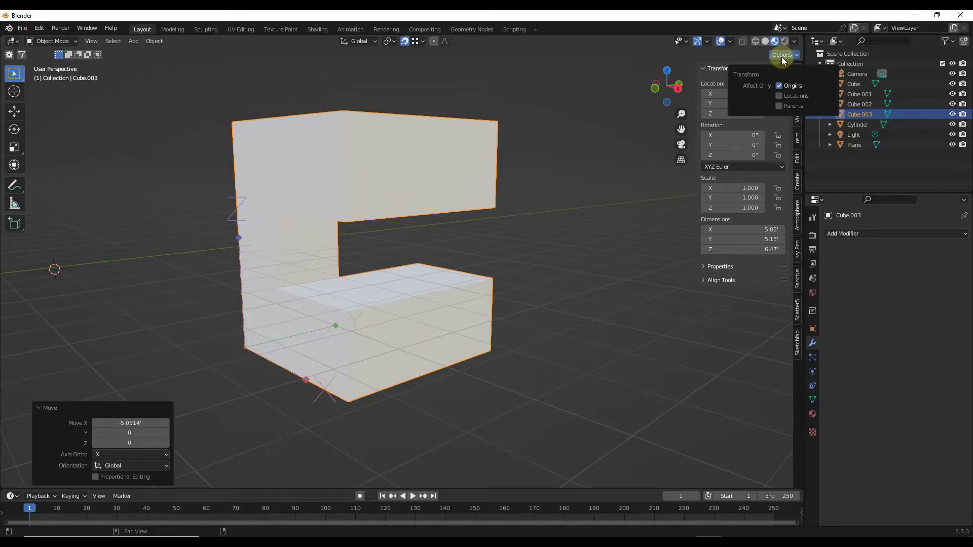
left_click(782, 55)
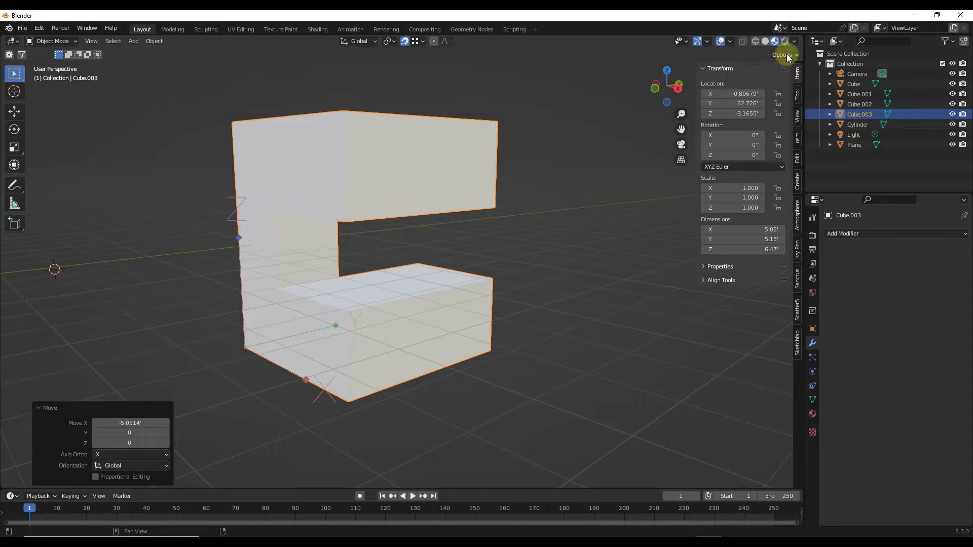